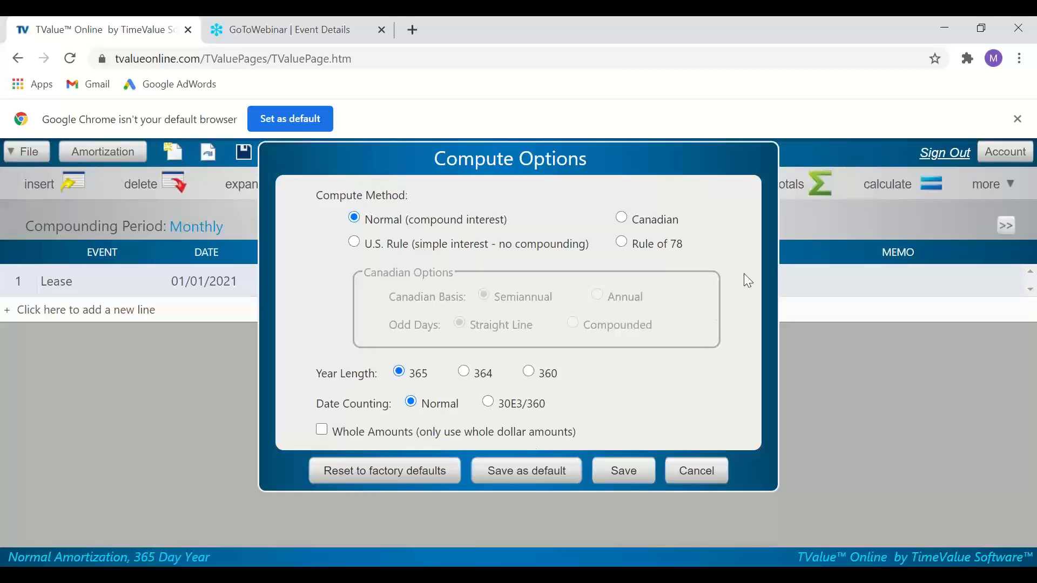
- Save the current compute options, and review and save the Input Setup settings
{"action": "left_click", "coordinate": [628, 474]}
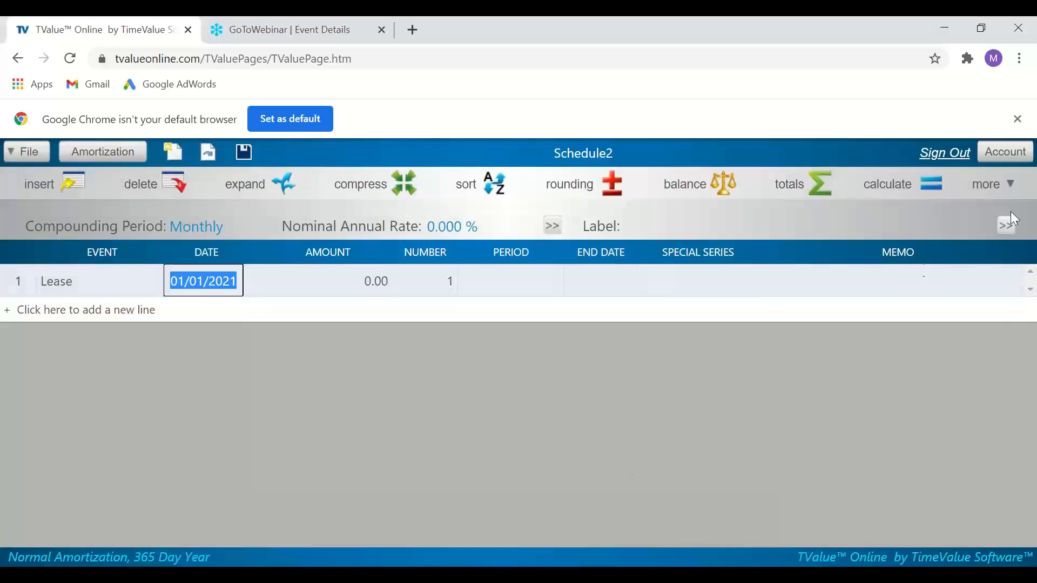
{"action": "left_click", "coordinate": [997, 188]}
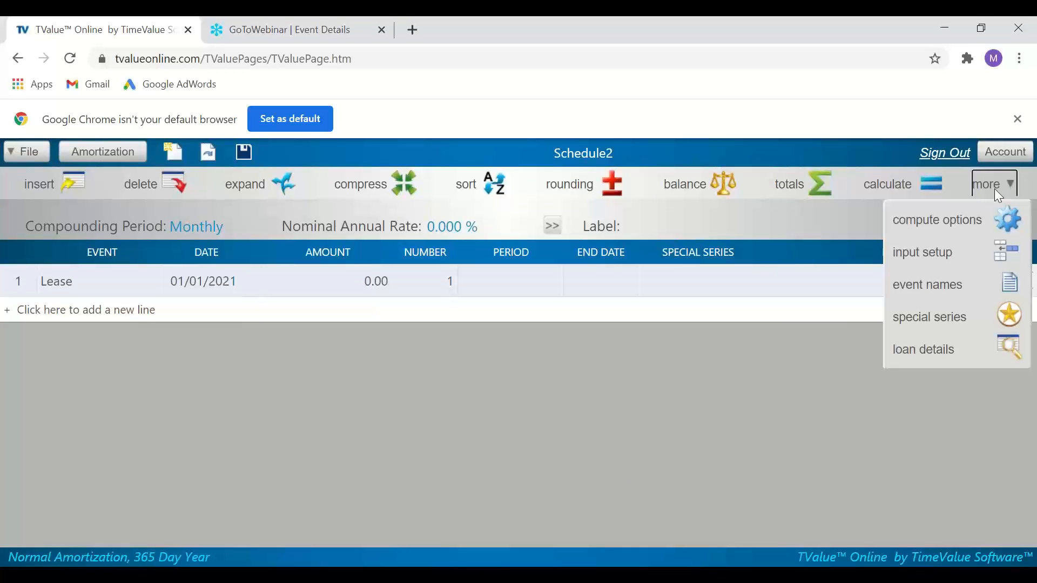
{"action": "left_click", "coordinate": [963, 252]}
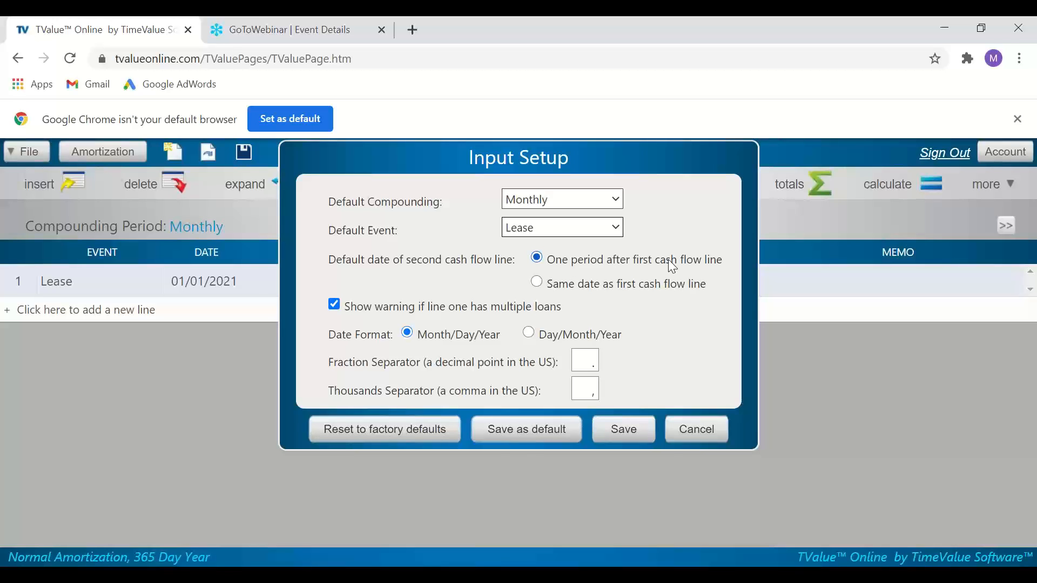
{"action": "left_click", "coordinate": [626, 431]}
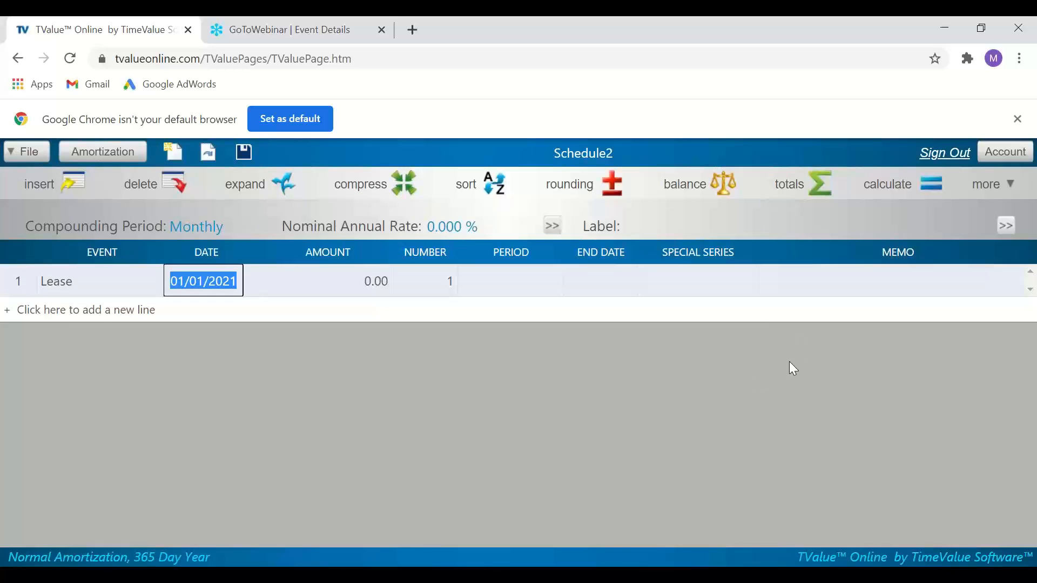
- Review the Leases and Lease Payments group in the event names and leave without saving
{"action": "left_click", "coordinate": [991, 185]}
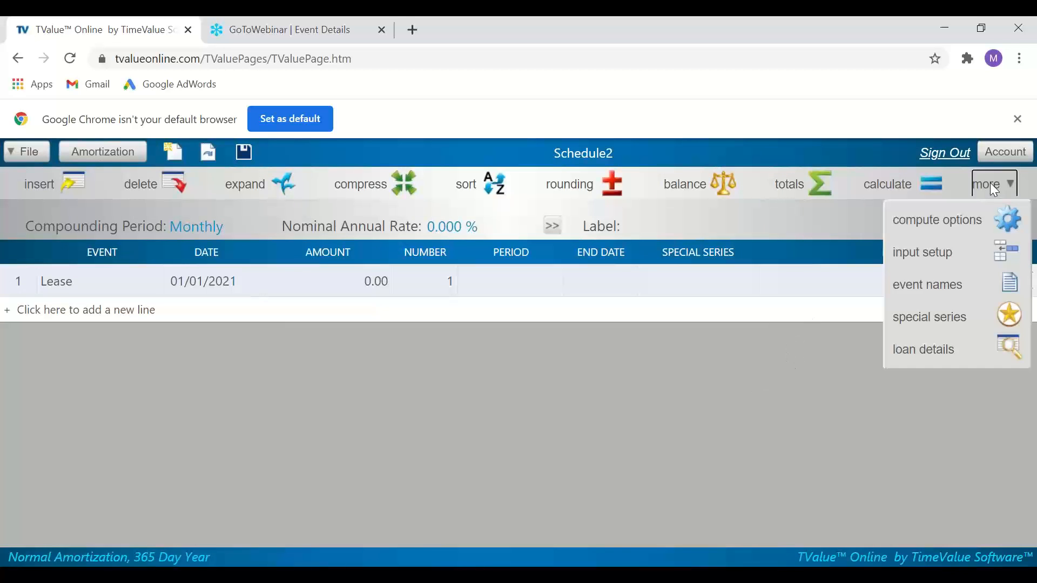
{"action": "left_click", "coordinate": [941, 284]}
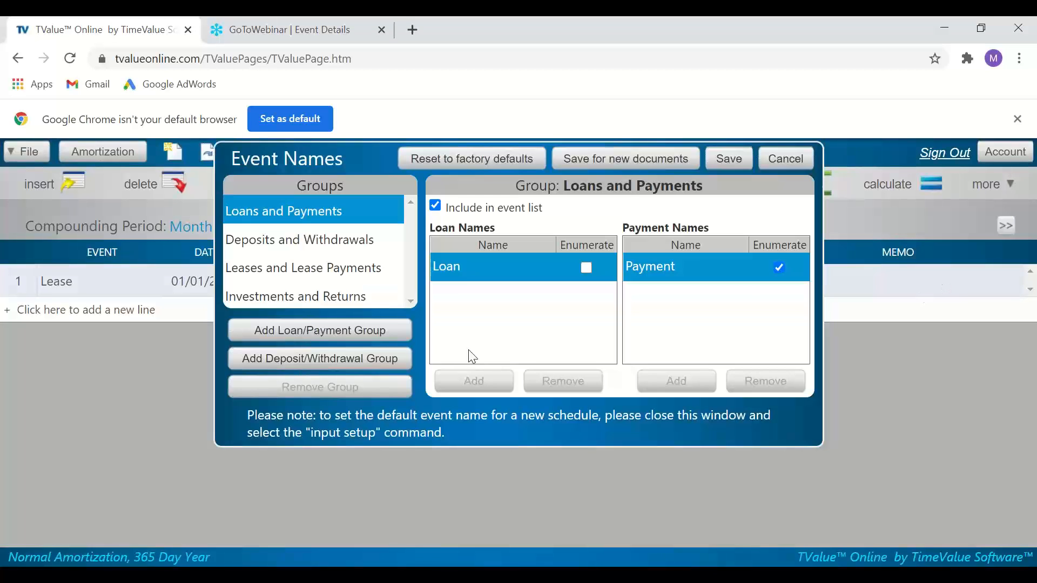
{"action": "left_click", "coordinate": [325, 267]}
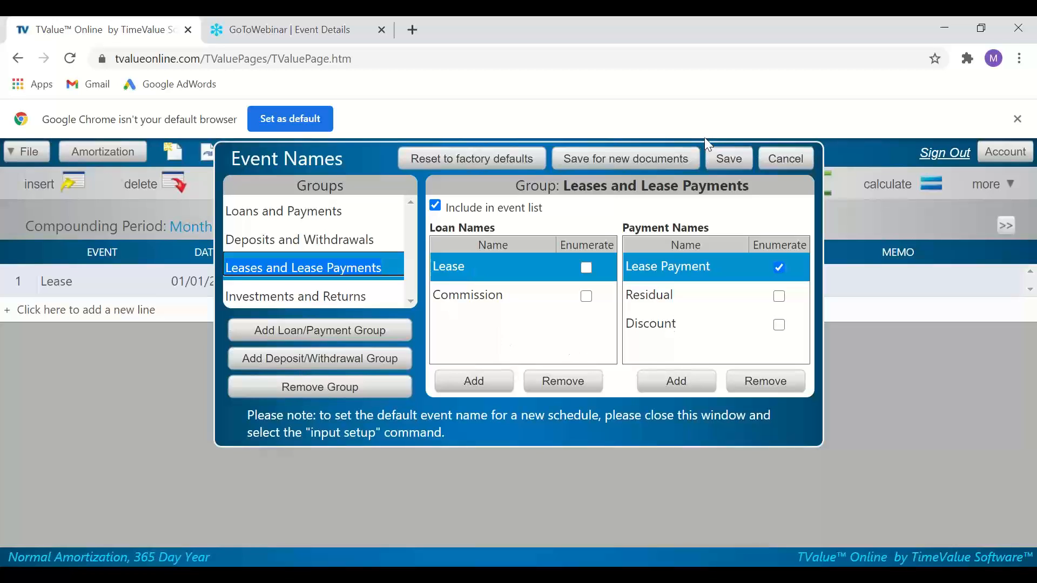
{"action": "left_click", "coordinate": [782, 160]}
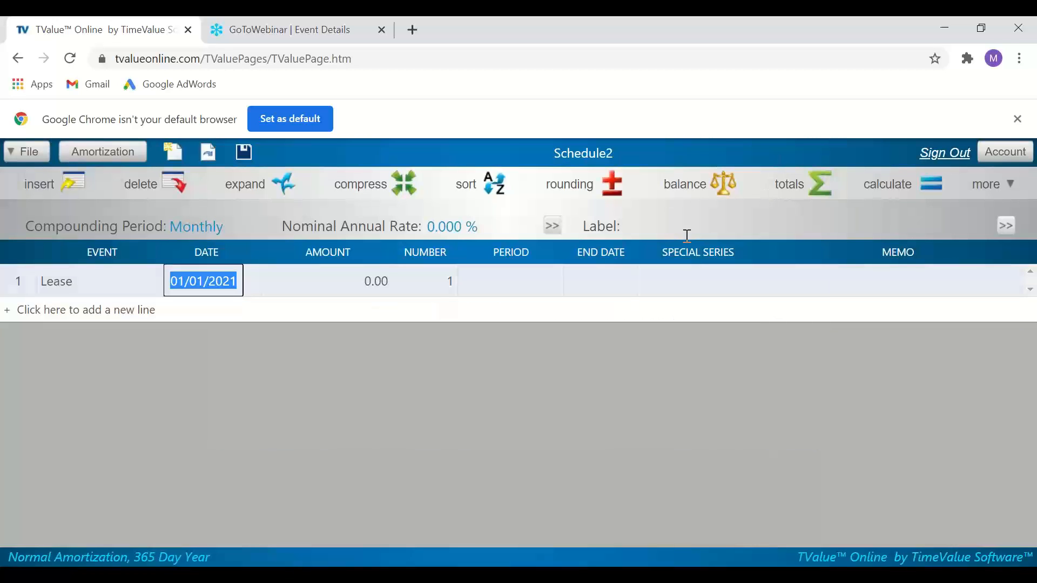
- Examine the Monthly Skip special series options on a trial Lease Payment line and delete that line
{"action": "left_click", "coordinate": [54, 311]}
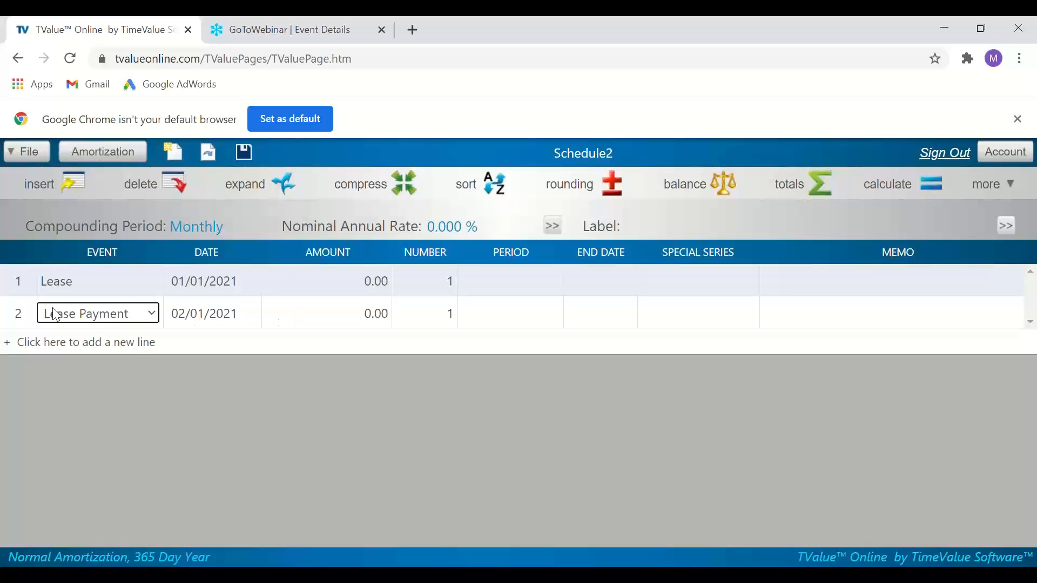
{"action": "left_click", "coordinate": [682, 311]}
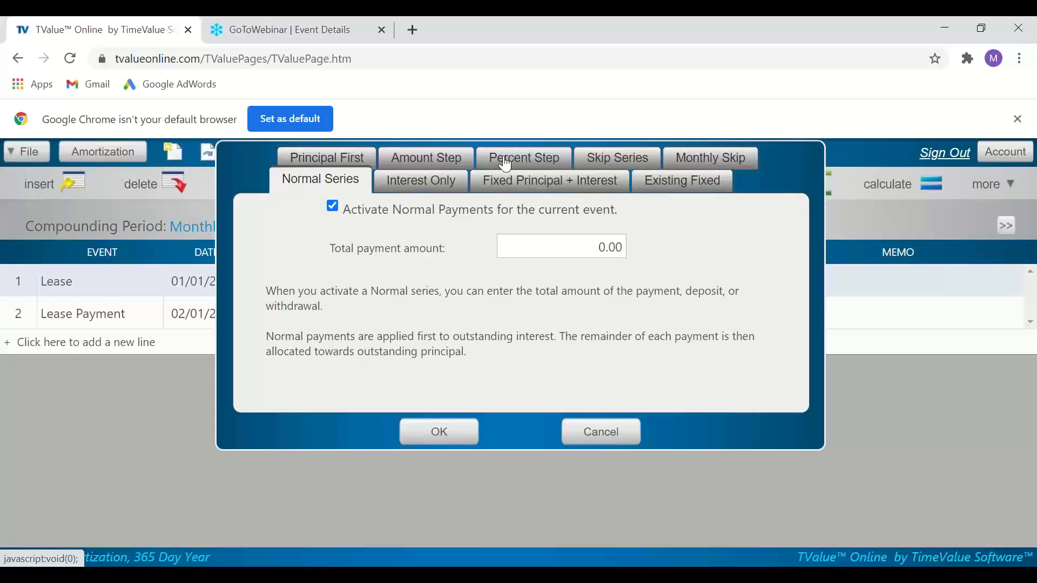
{"action": "left_click", "coordinate": [695, 161]}
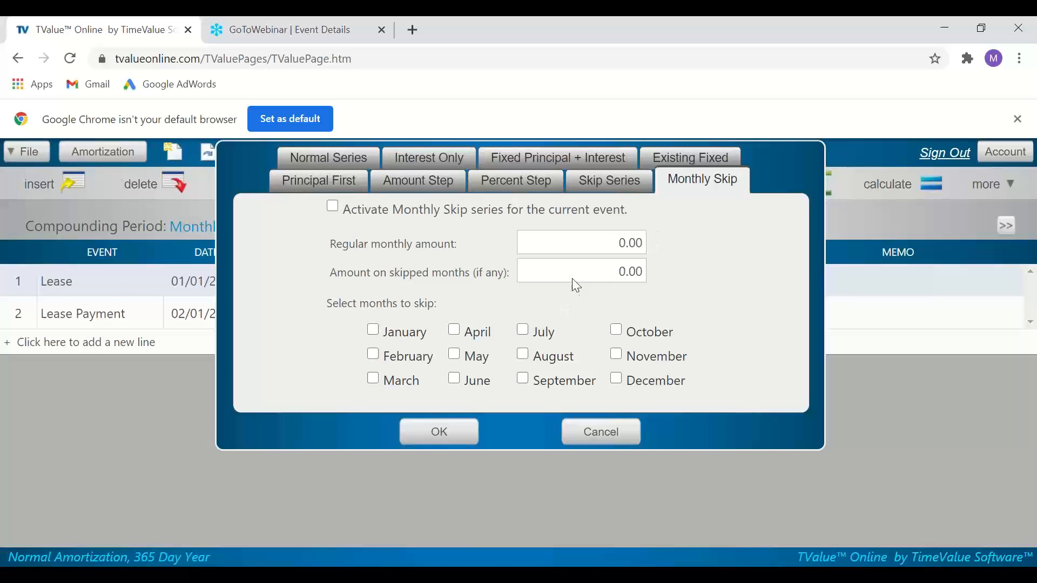
{"action": "left_click", "coordinate": [610, 433]}
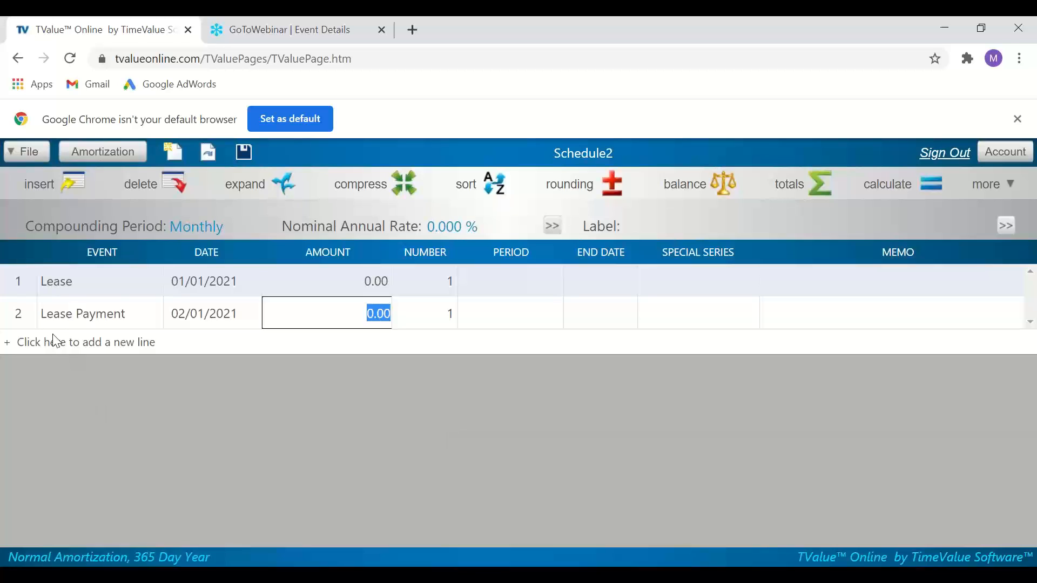
{"action": "left_click", "coordinate": [25, 315]}
{"action": "left_click", "coordinate": [135, 184]}
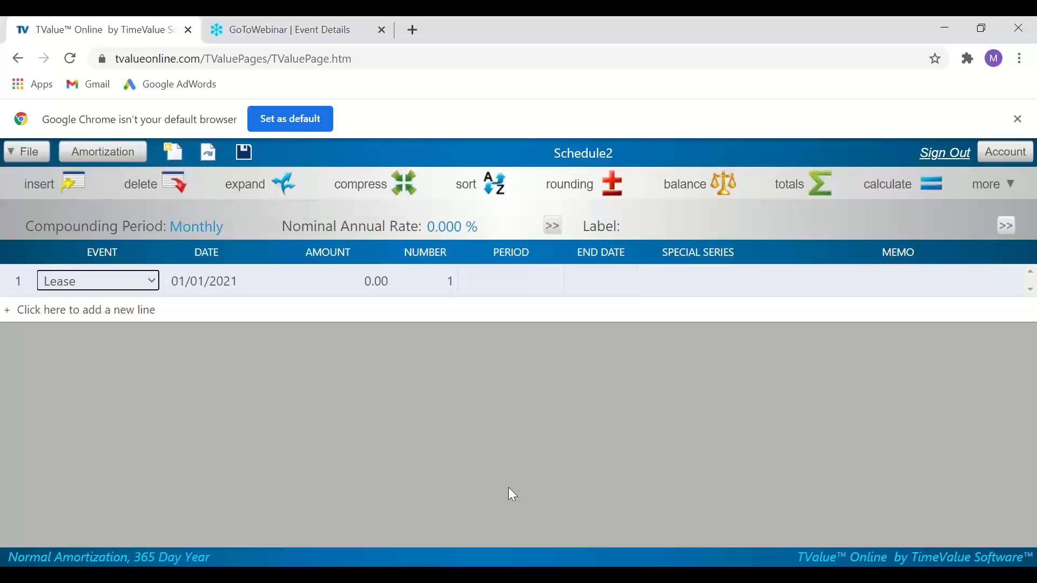
- Check the event types available for line 1 and set its lease date to 01/01/2021
{"action": "left_click", "coordinate": [152, 281]}
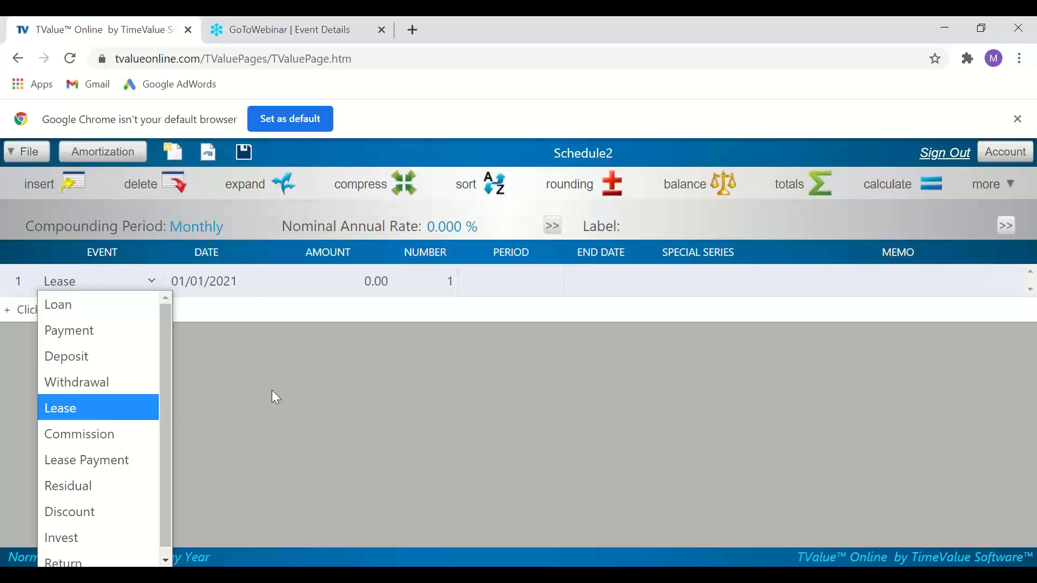
{"action": "left_click", "coordinate": [216, 280]}
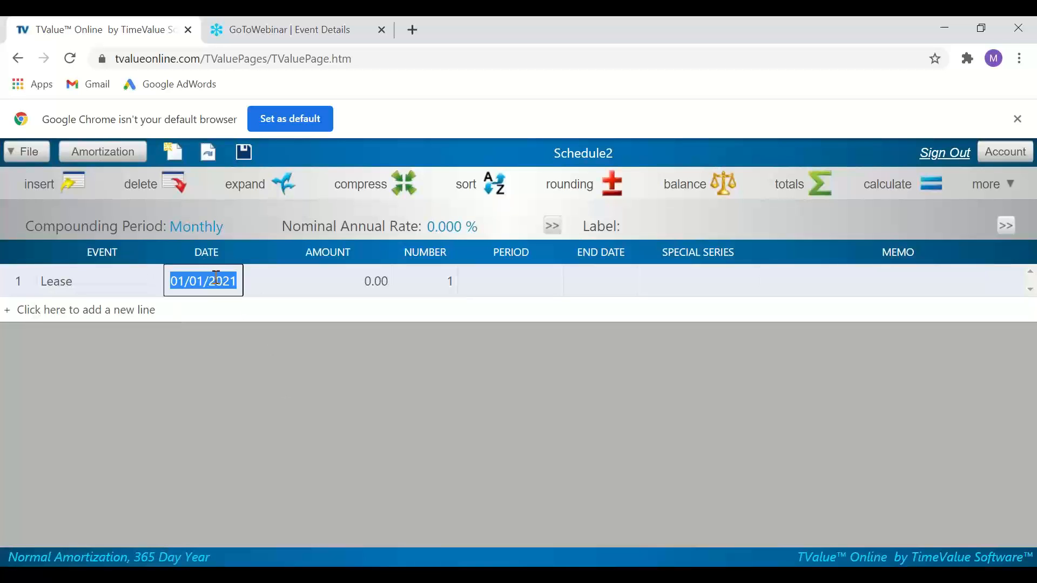
{"action": "type", "text": "010121"}
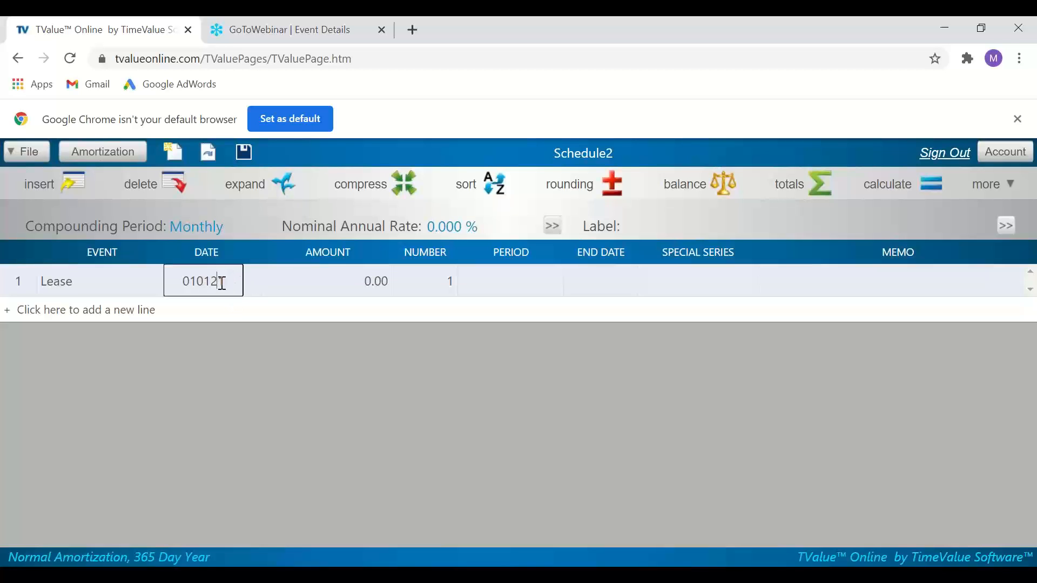
{"action": "key", "text": "Tab"}
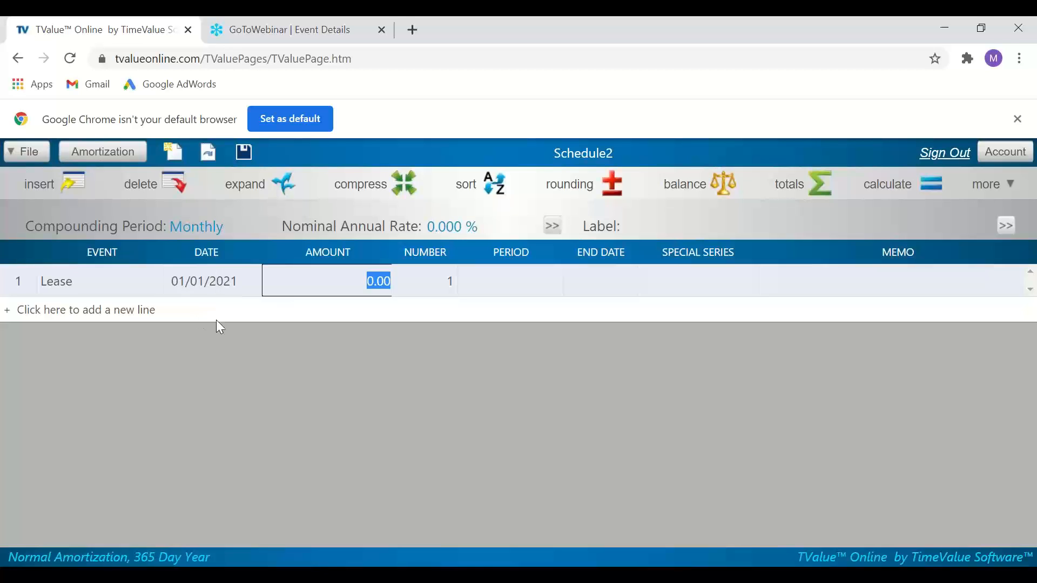
- Shift the lease date back one month to 12/01/2020 and forward again to 01/01/2021
{"action": "left_click", "coordinate": [214, 286]}
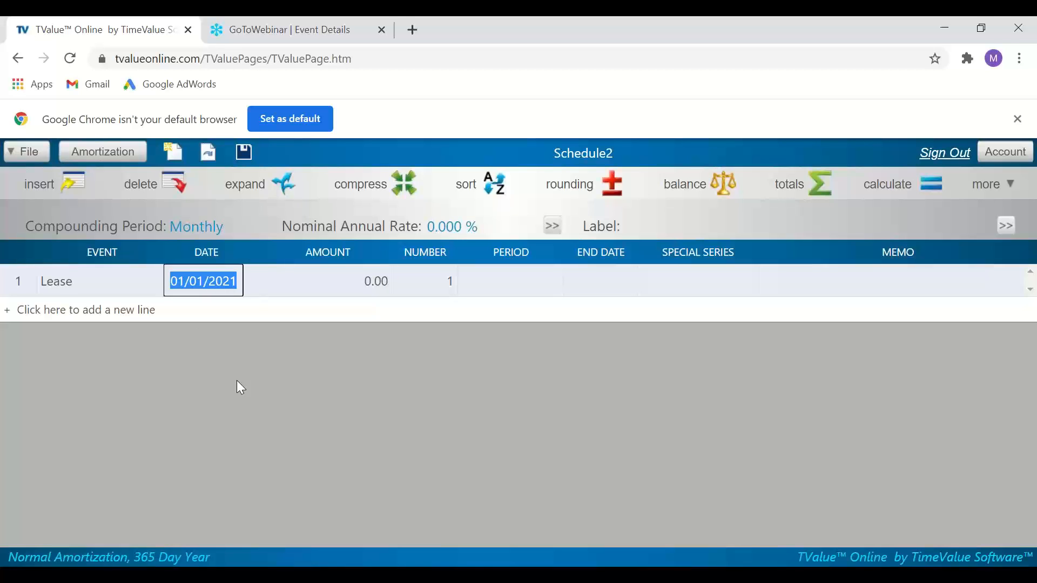
{"action": "key", "text": "minus"}
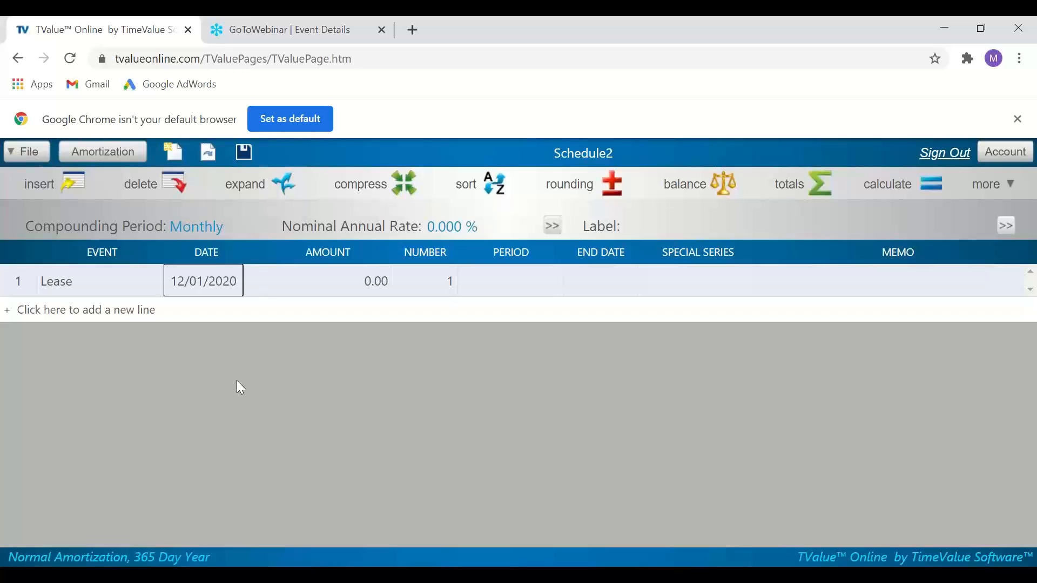
{"action": "key", "text": "plus"}
- Set the amount of the lease on line 1 to 100,000
{"action": "left_click", "coordinate": [369, 286]}
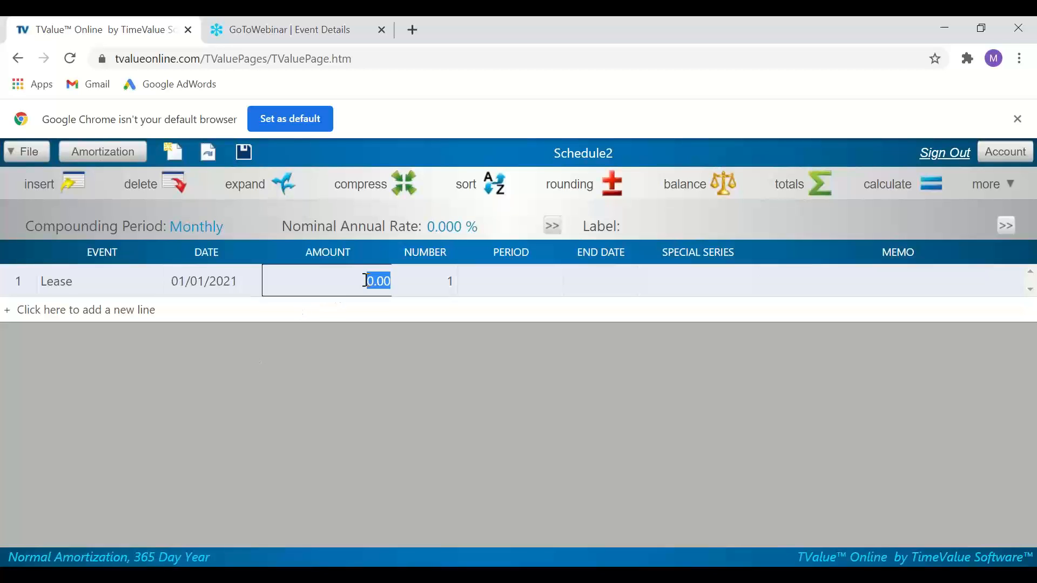
{"action": "type", "text": "100,000"}
- Add a trial Lease Payment line below the lease and delete it
{"action": "left_click", "coordinate": [106, 309]}
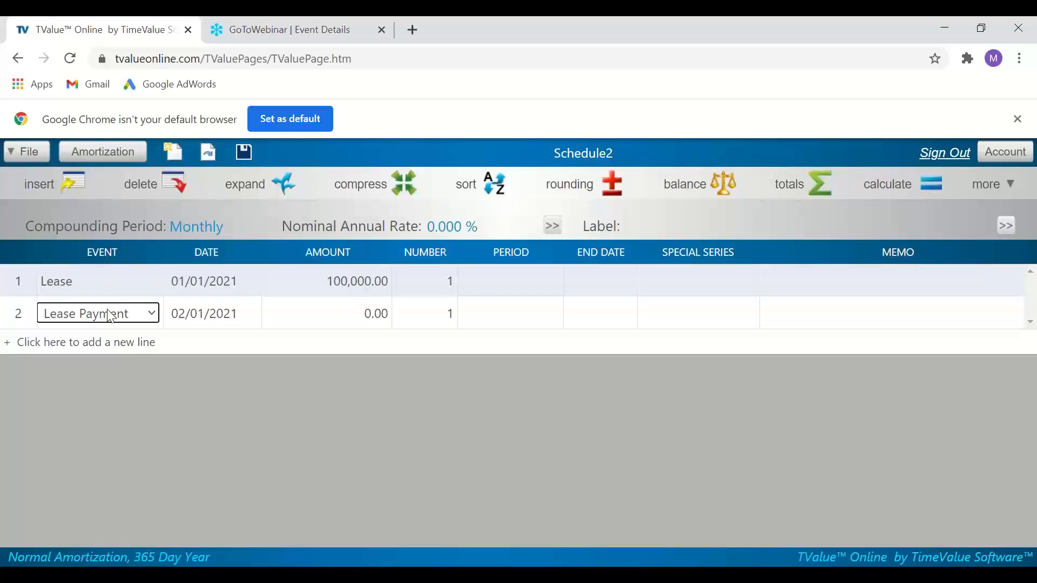
{"action": "left_click", "coordinate": [373, 315]}
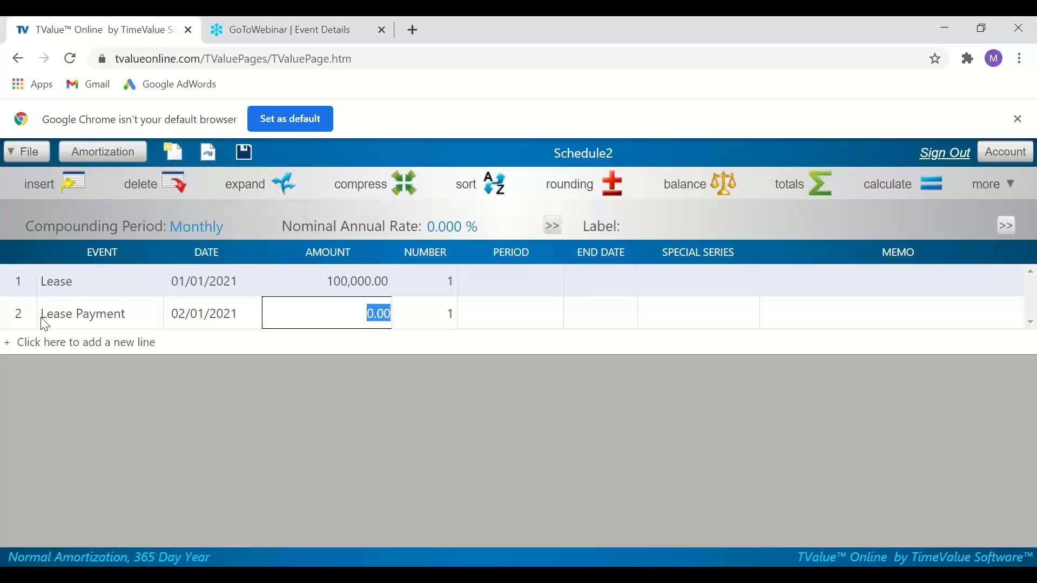
{"action": "left_click", "coordinate": [22, 320]}
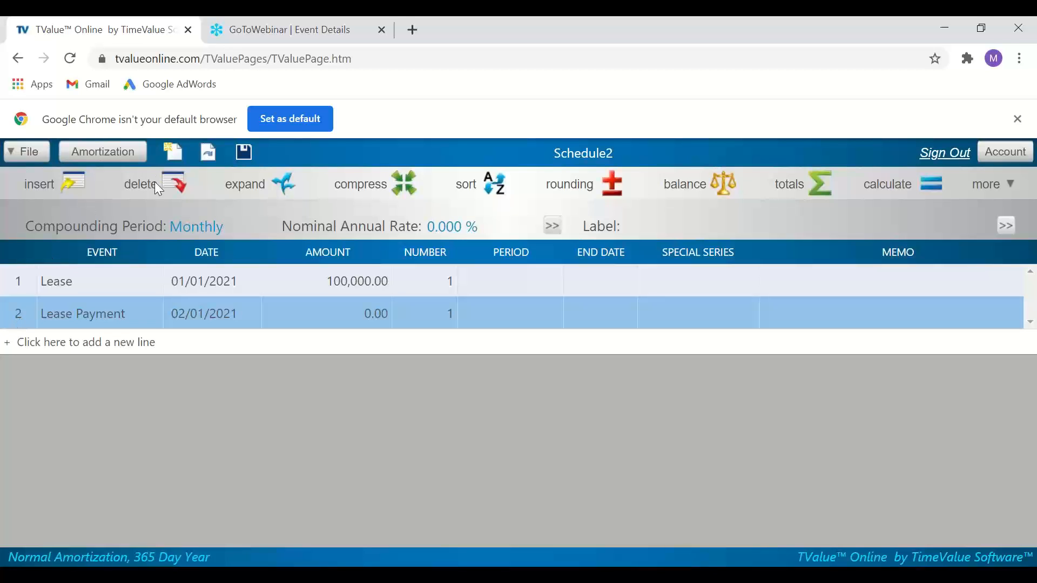
{"action": "left_click", "coordinate": [154, 181]}
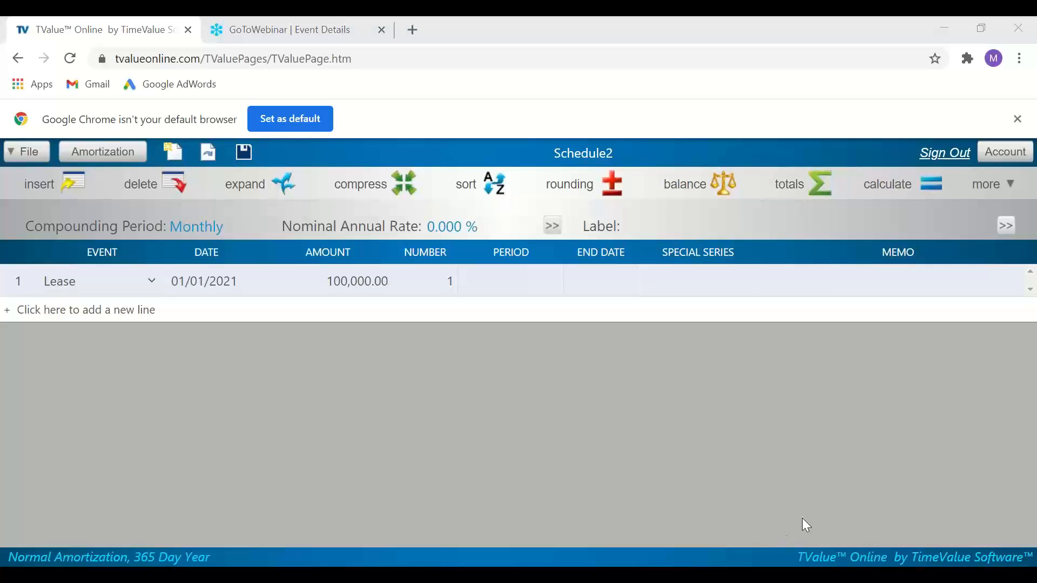
- Switch to the slide presentation and read the lease amount, term and yield of the Payments in Arrears case
{"action": "key", "text": "alt+Tab"}
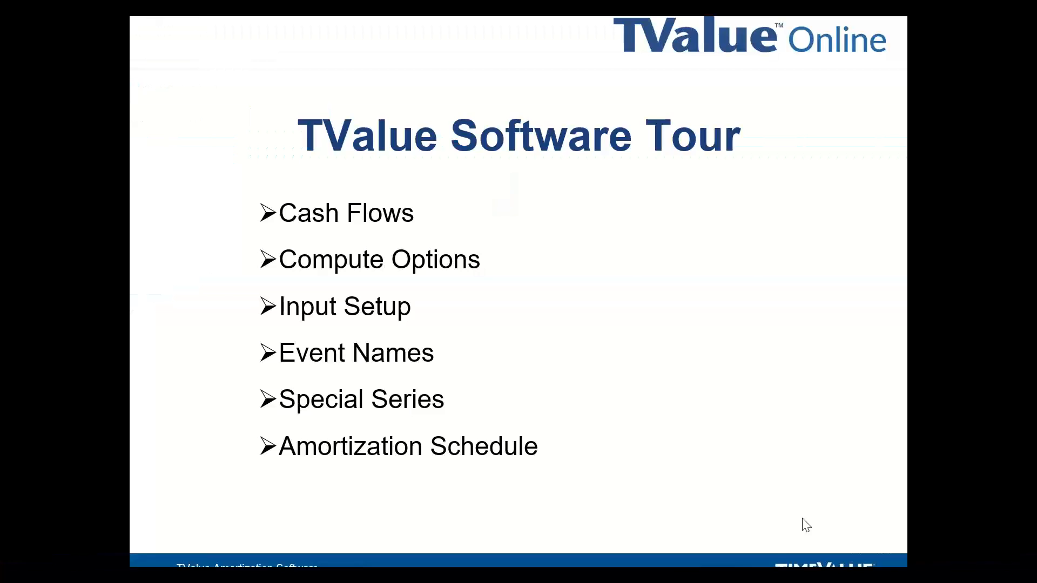
{"action": "key", "text": "Right"}
{"action": "key", "text": "Right"}
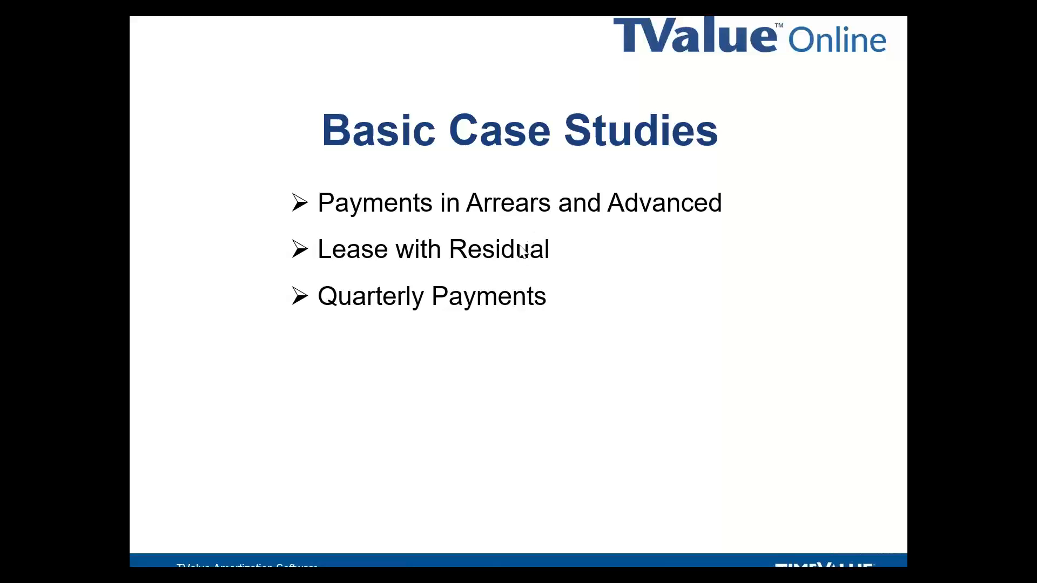
{"action": "left_click", "coordinate": [522, 288]}
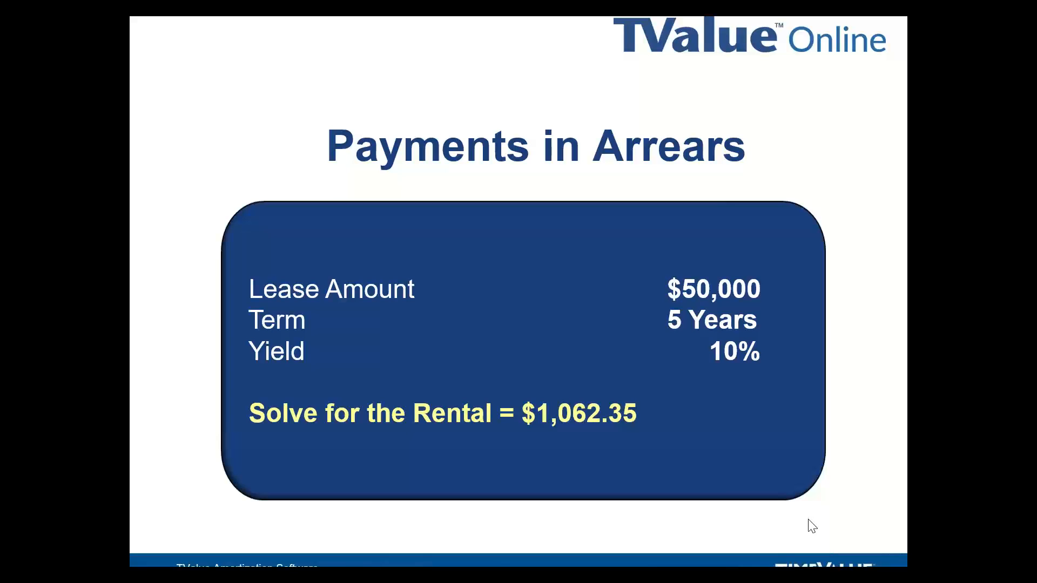
- Switch back to TValue Online, set the nominal annual rate to 10% and the lease amount to 50,000
{"action": "key", "text": "alt+Tab"}
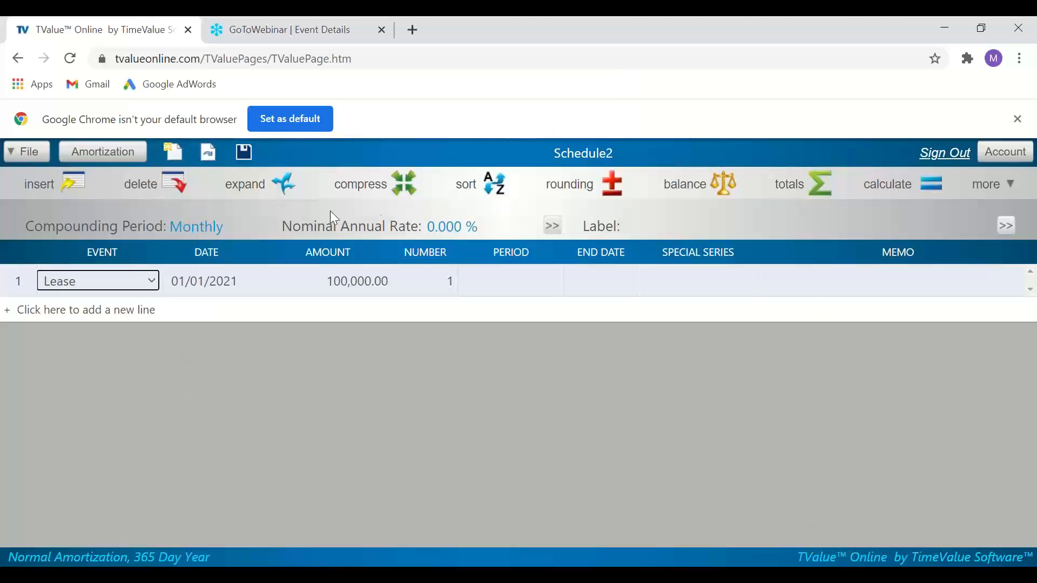
{"action": "left_click", "coordinate": [449, 229]}
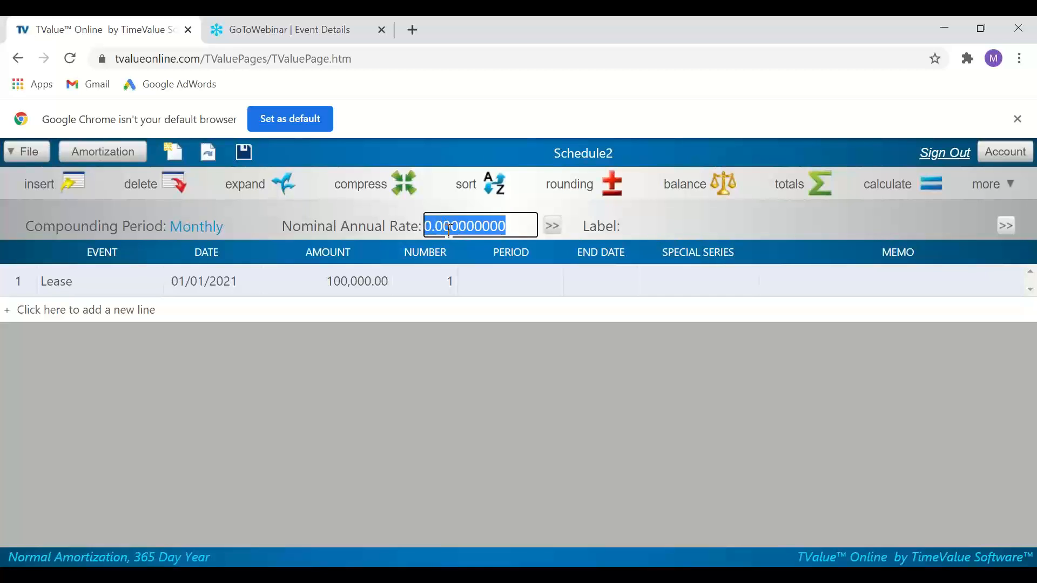
{"action": "type", "text": "10"}
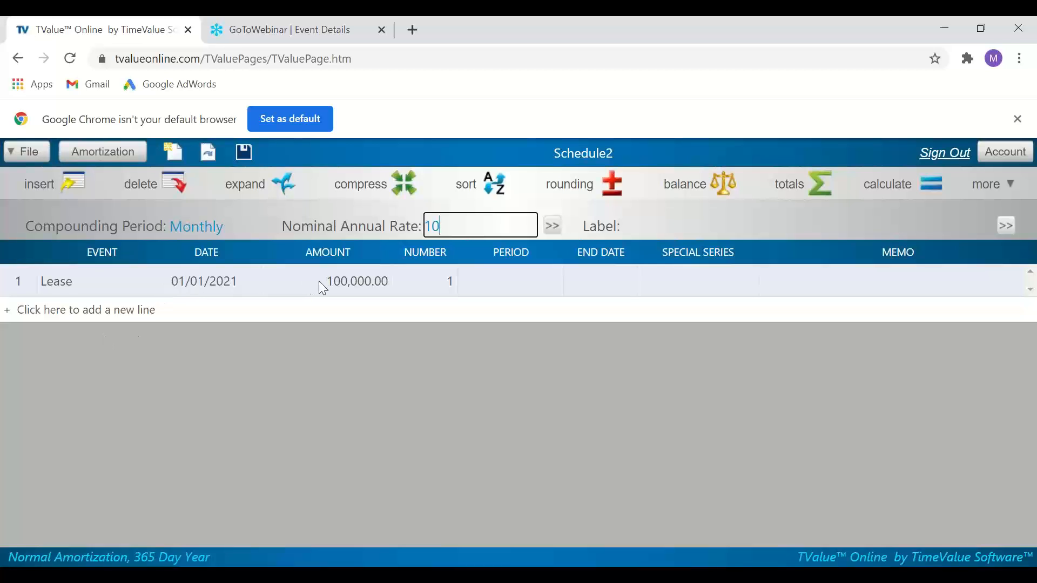
{"action": "left_click", "coordinate": [347, 280]}
{"action": "type", "text": "50,000"}
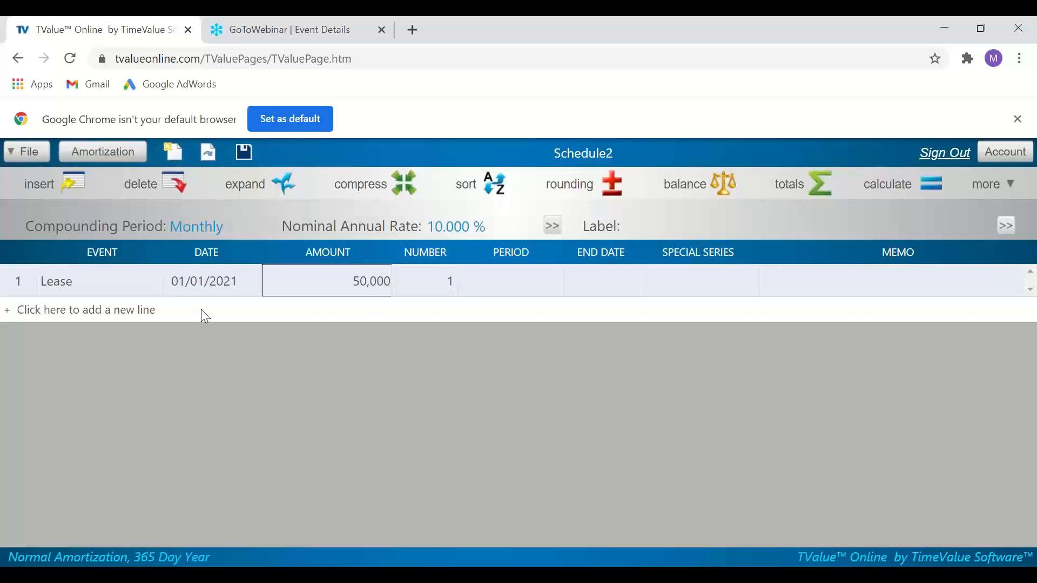
- Add a Lease Payment line dated 02/01/2021 and mark its amount as Unknown
{"action": "left_click", "coordinate": [134, 319]}
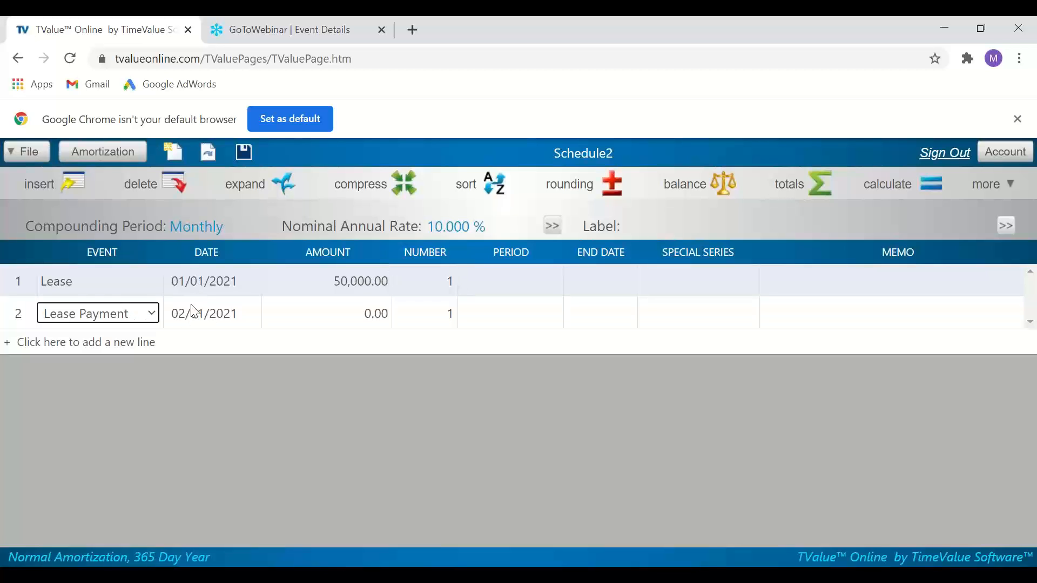
{"action": "left_click", "coordinate": [374, 312]}
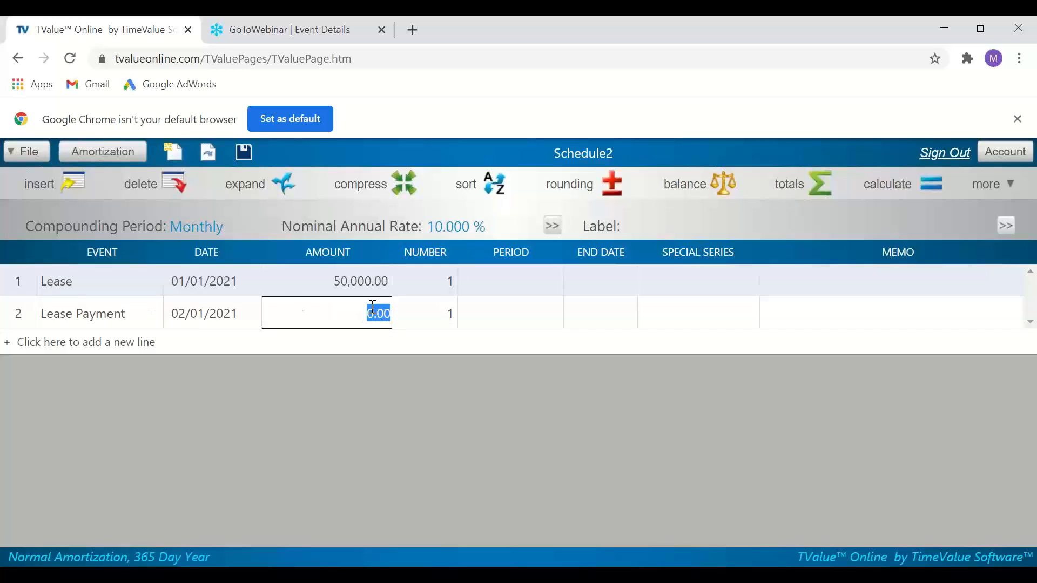
{"action": "key", "text": "u"}
- Set the number of lease payments to 60 and calculate the unknown payment amount
{"action": "left_click", "coordinate": [454, 322]}
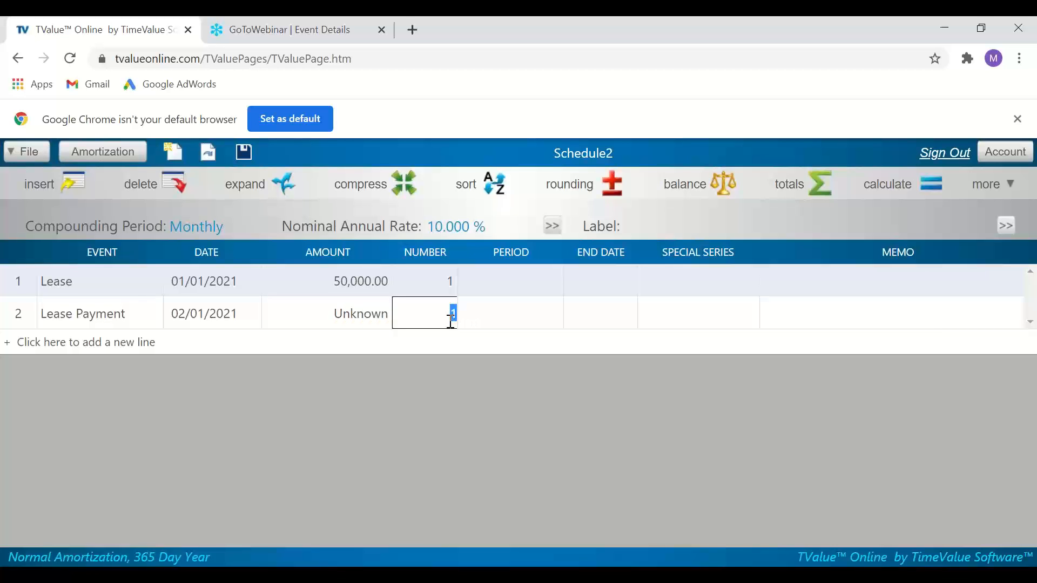
{"action": "type", "text": "5"}
{"action": "type", "text": "0"}
{"action": "left_click", "coordinate": [873, 184]}
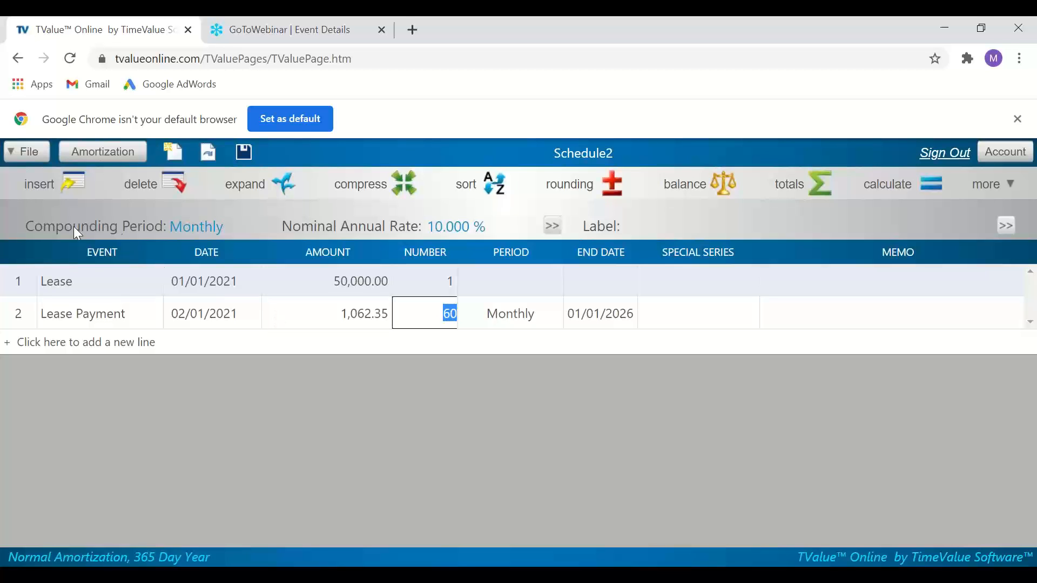
- Display the amortization schedule for the 60-month lease and review it through to the grand totals and rounding note
{"action": "left_click", "coordinate": [107, 152]}
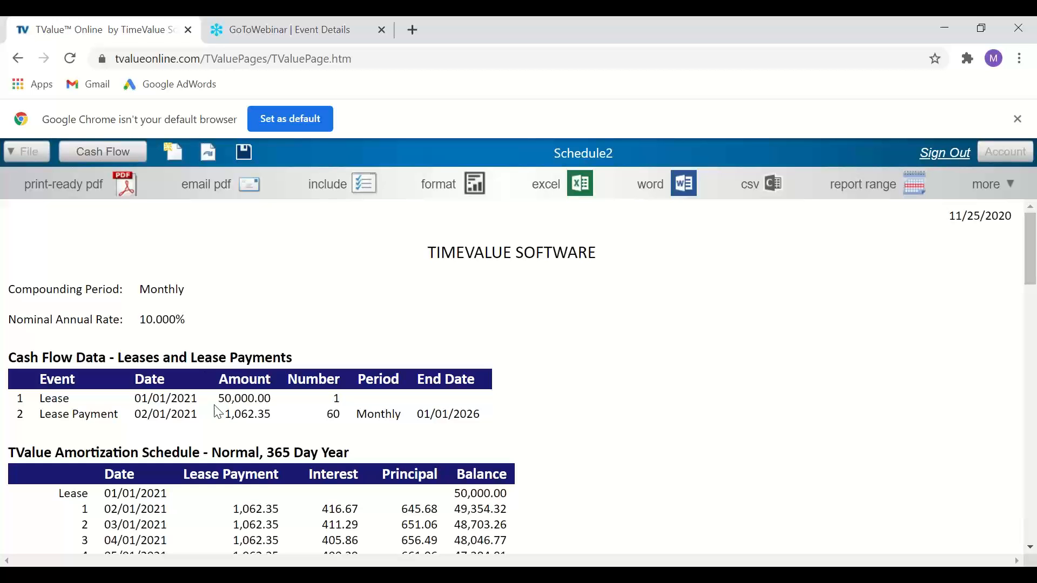
{"action": "scroll", "coordinate": [315, 400], "scroll_direction": "down", "scroll_amount": 3}
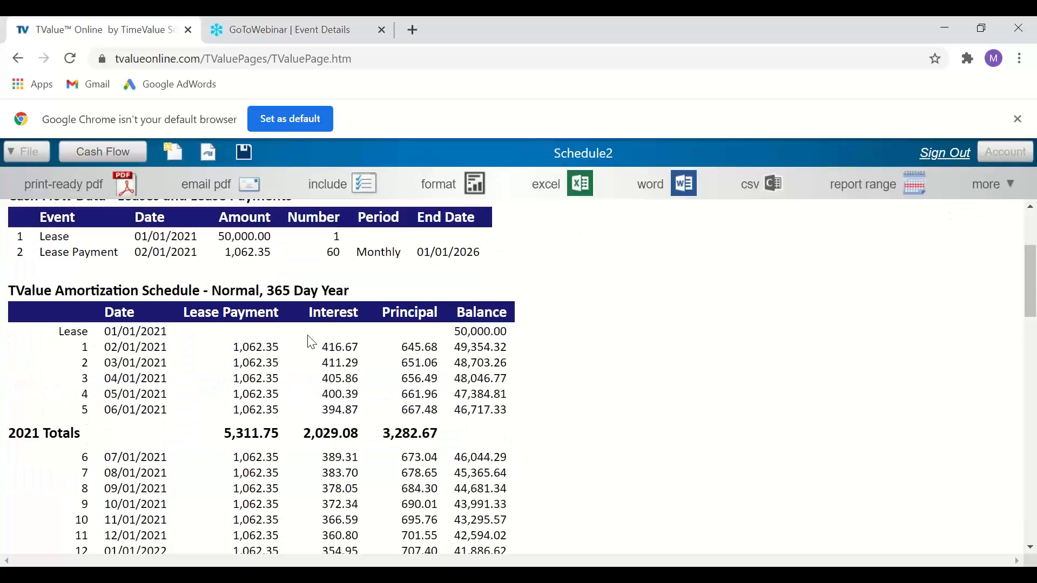
{"action": "scroll", "coordinate": [311, 343], "scroll_direction": "down", "scroll_amount": 12}
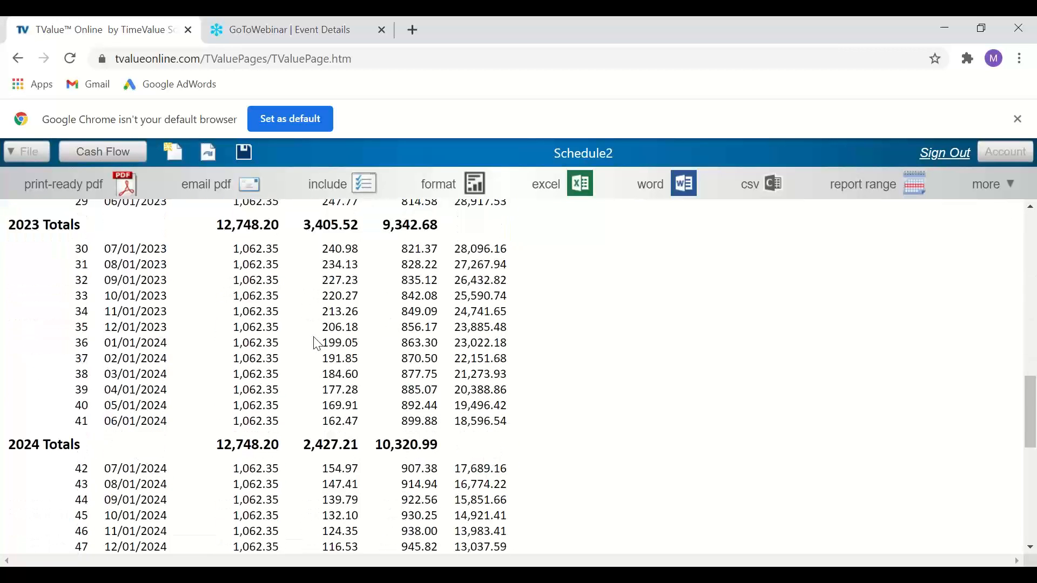
{"action": "scroll", "coordinate": [317, 344], "scroll_direction": "down", "scroll_amount": 8}
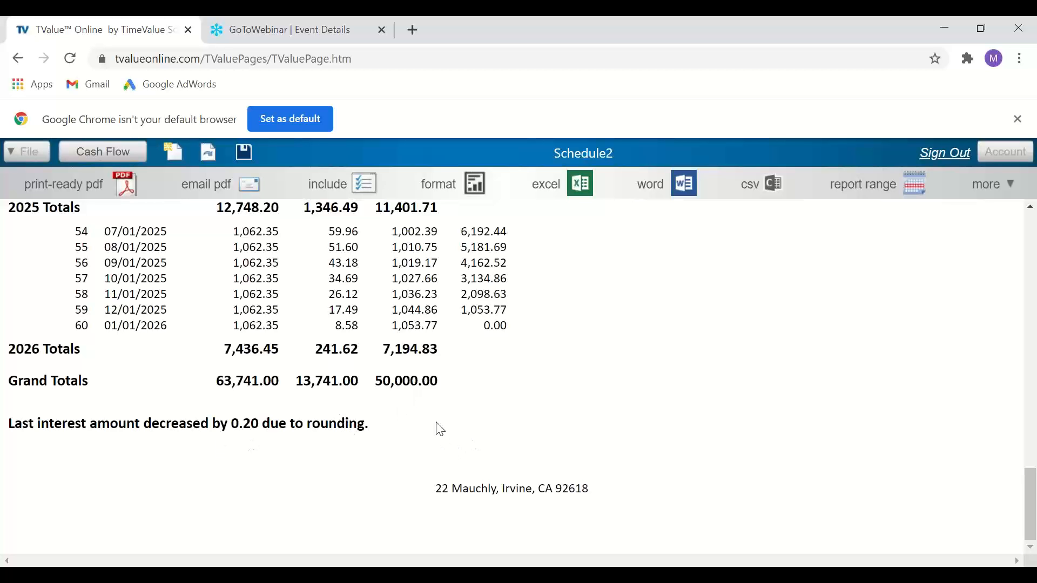
{"action": "scroll", "coordinate": [475, 412], "scroll_direction": "up", "scroll_amount": 20}
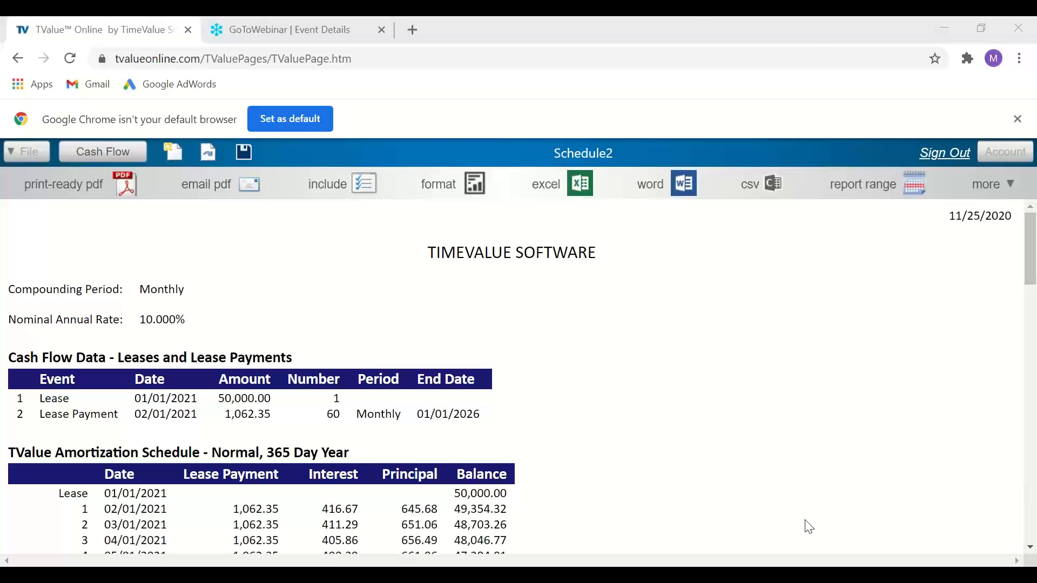
- Switch to the slide presentation, read the terms of the Payments in Advance case, and return to TValue Online
{"action": "key", "text": "alt+Tab"}
{"action": "key", "text": "Right"}
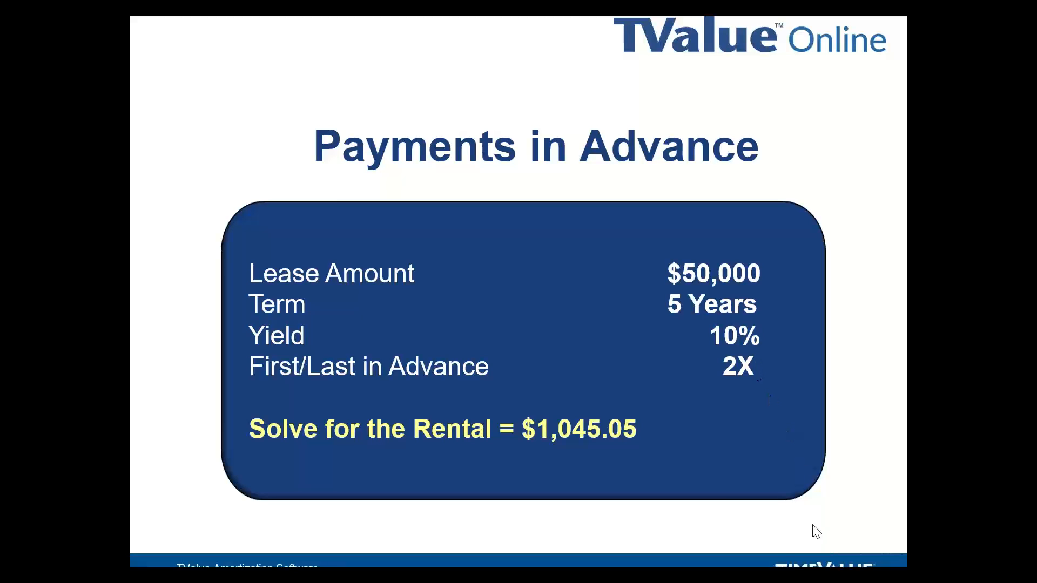
{"action": "key", "text": "alt+Tab"}
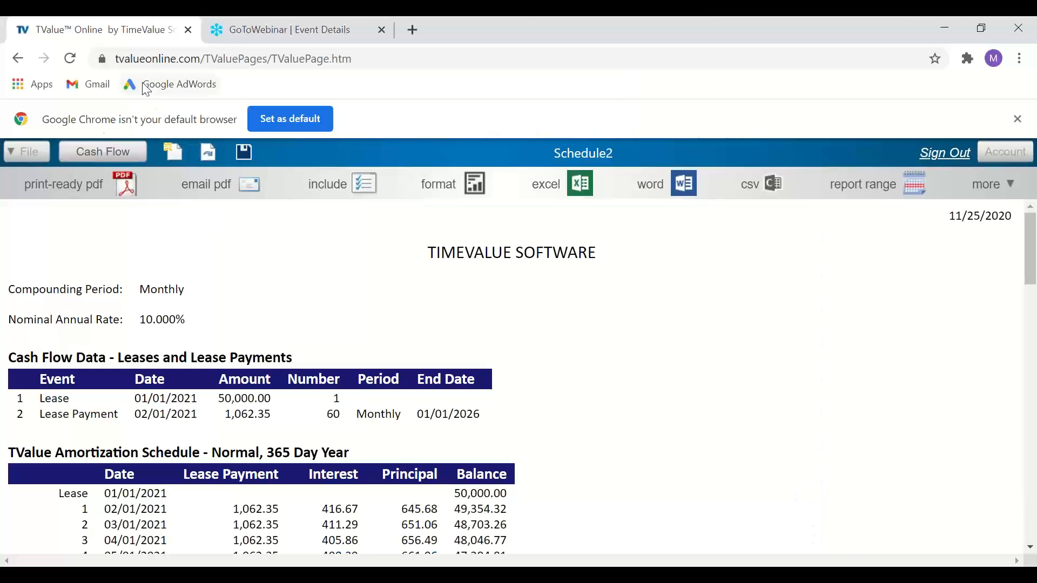
- Start a new schedule without saving the current one and set its nominal annual rate to 10%
{"action": "left_click", "coordinate": [172, 153]}
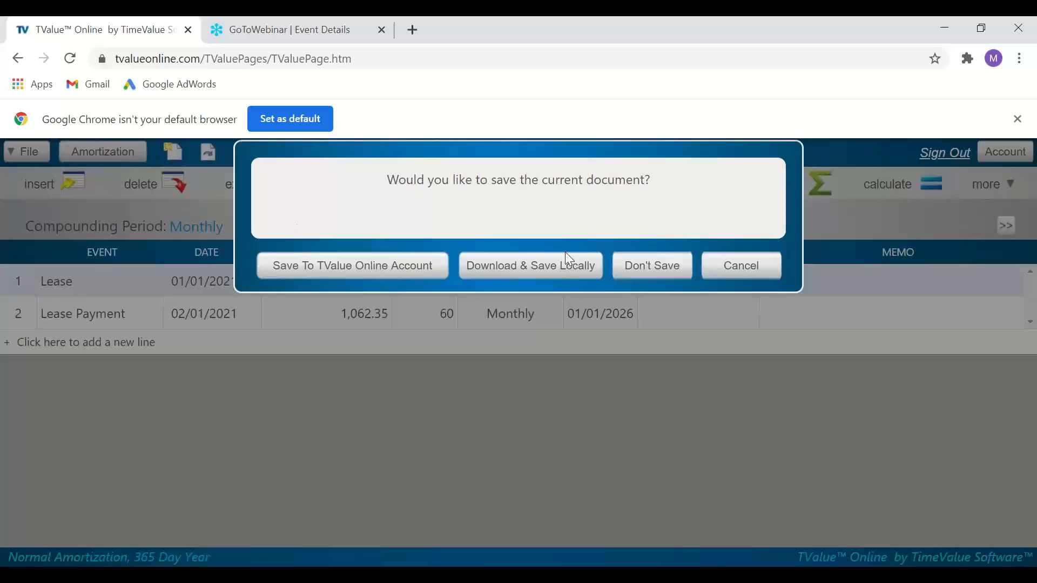
{"action": "left_click", "coordinate": [654, 265]}
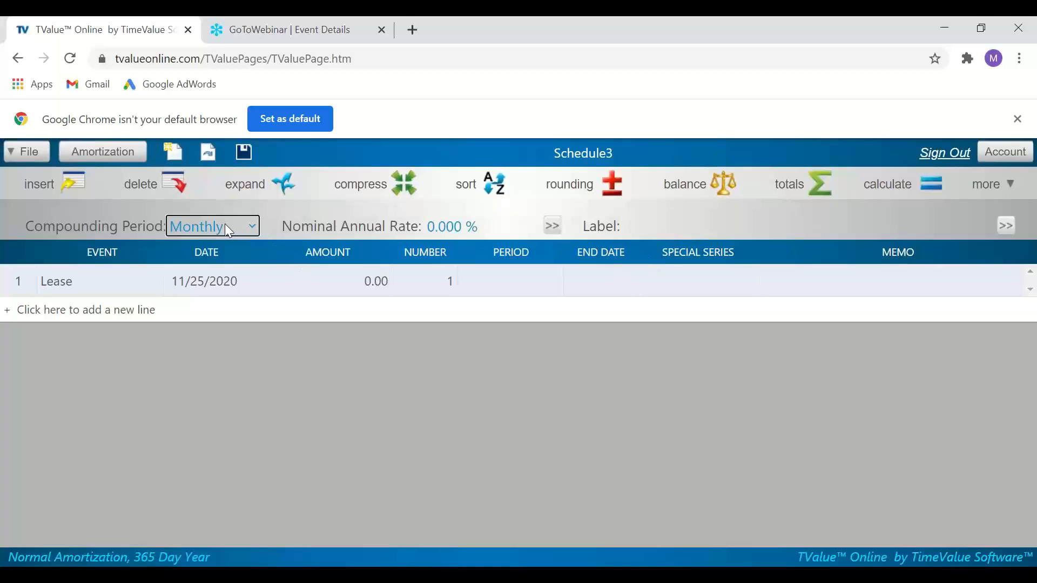
{"action": "left_click", "coordinate": [449, 226]}
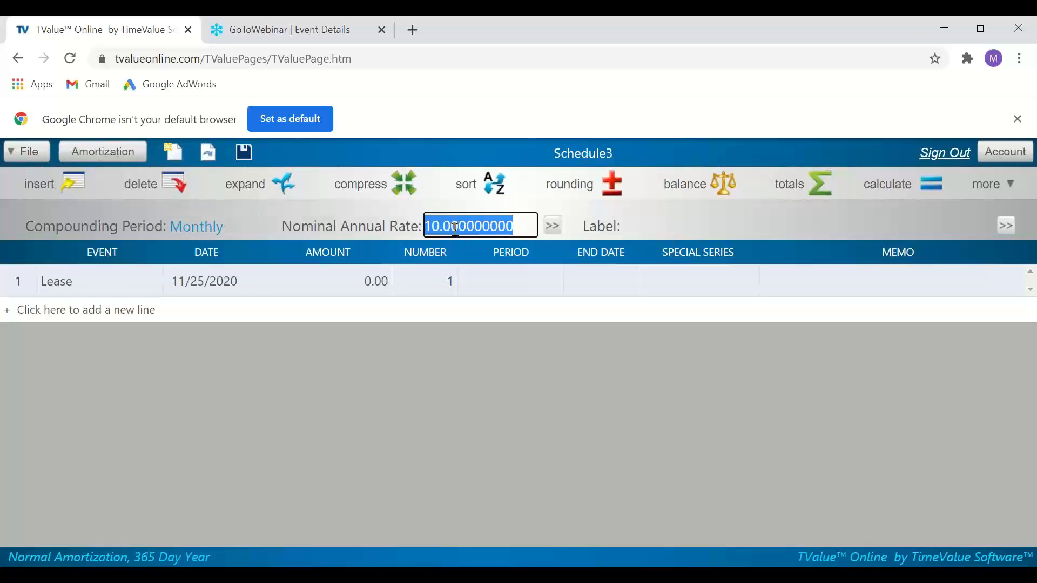
{"action": "type", "text": "10"}
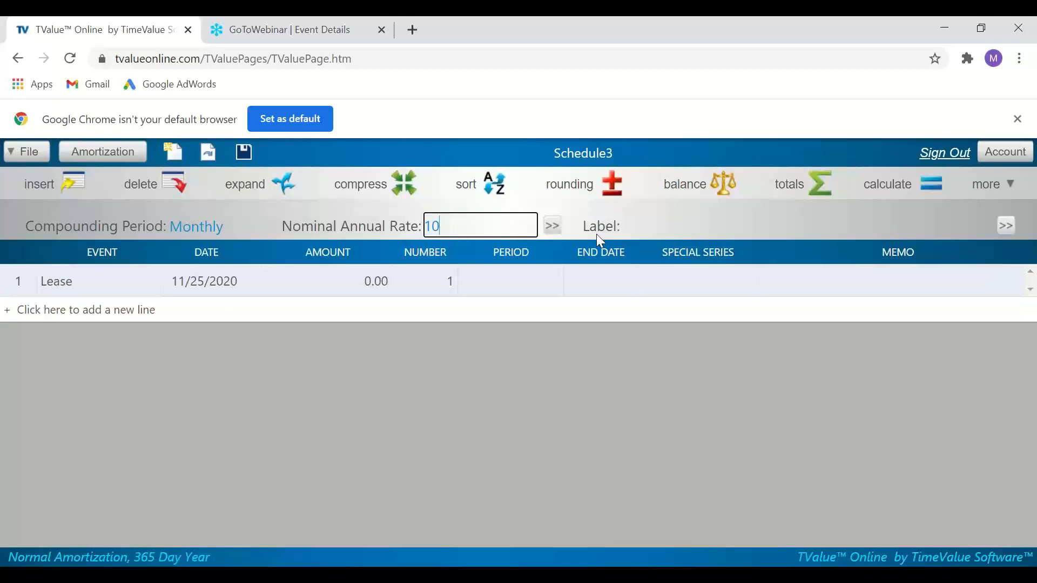
- Set the Lease line's date to 01/01/2021 and its amount to 50,000
{"action": "left_click", "coordinate": [187, 284]}
{"action": "type", "text": "010"}
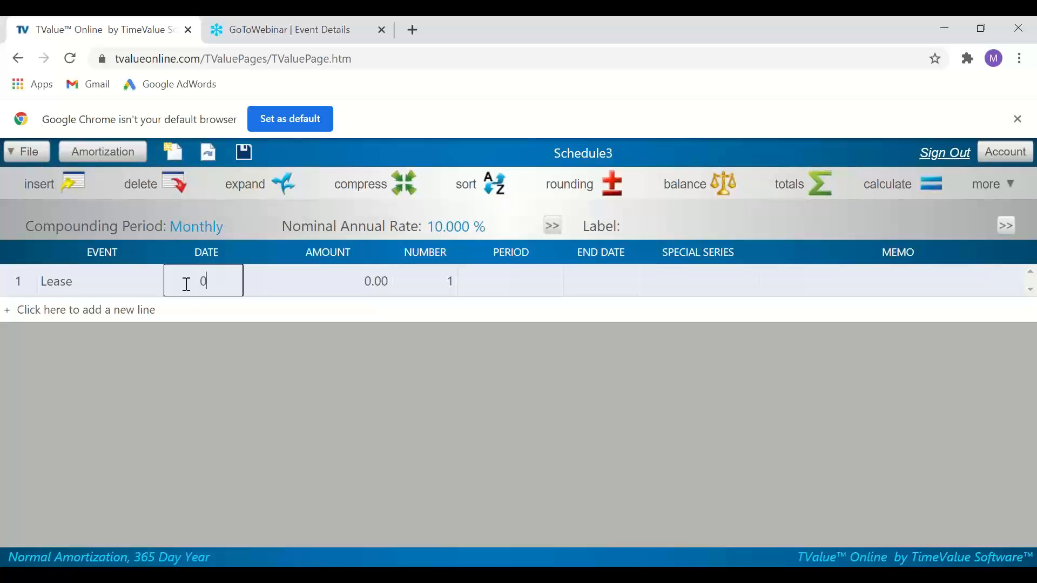
{"action": "type", "text": "121"}
{"action": "key", "text": "Tab"}
{"action": "type", "text": "50000"}
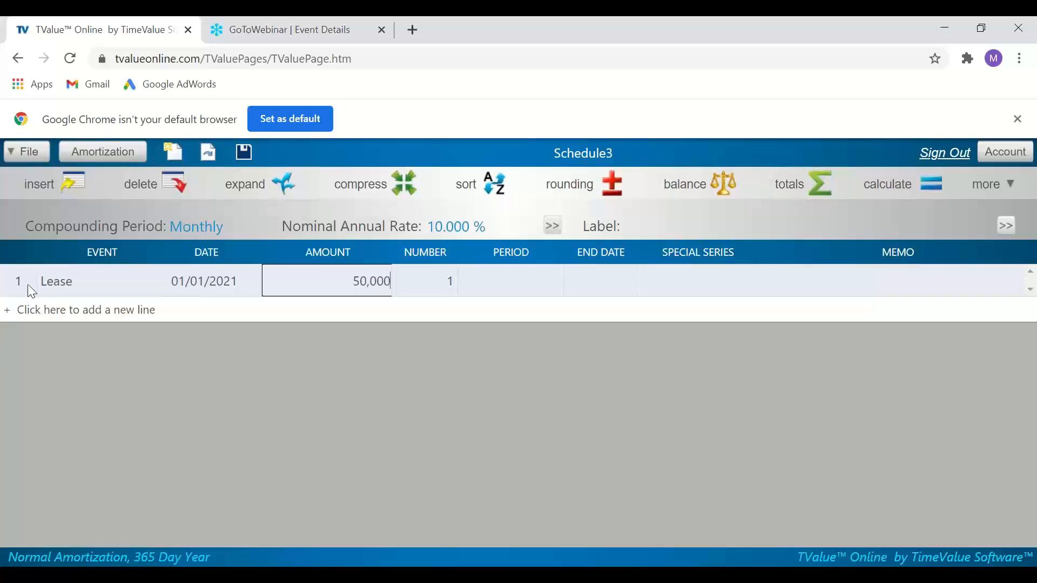
- Add a Lease Payment line dated 01/01/2021 with an amount of 2x for the first and last payments in advance
{"action": "left_click", "coordinate": [40, 312]}
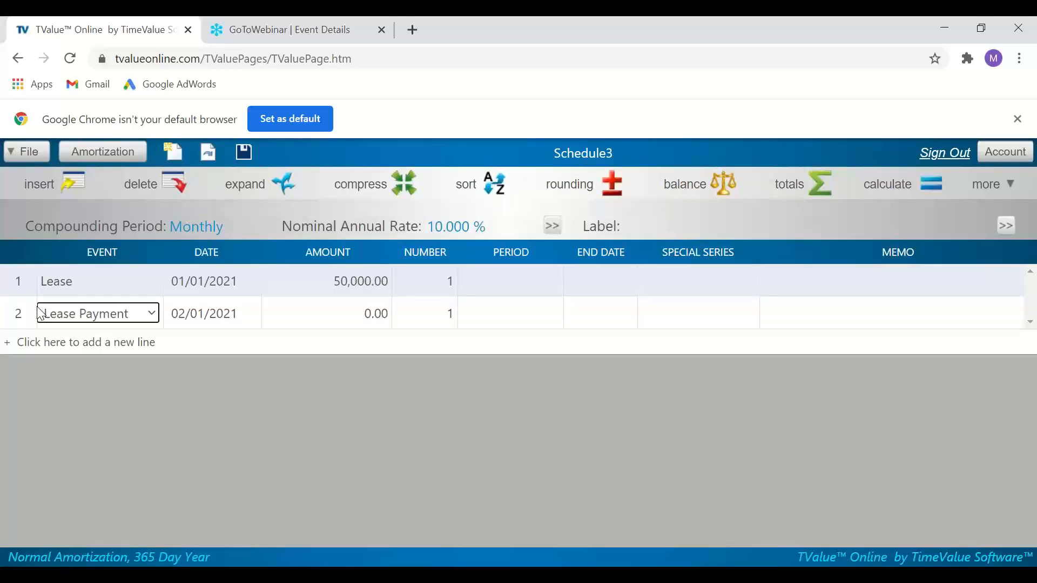
{"action": "left_click", "coordinate": [196, 314]}
{"action": "left_click", "coordinate": [195, 313]}
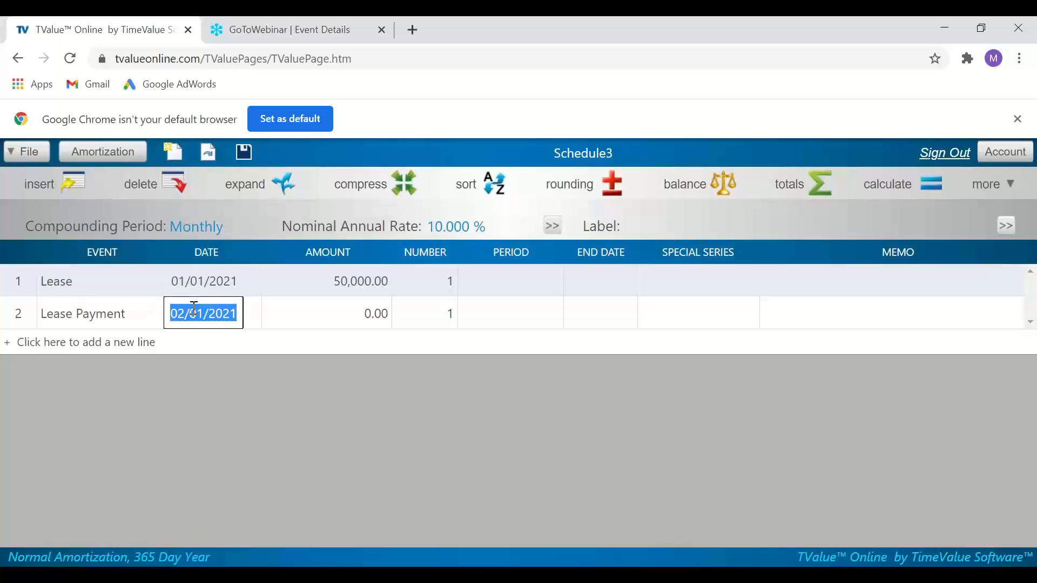
{"action": "type", "text": "01/01/2021"}
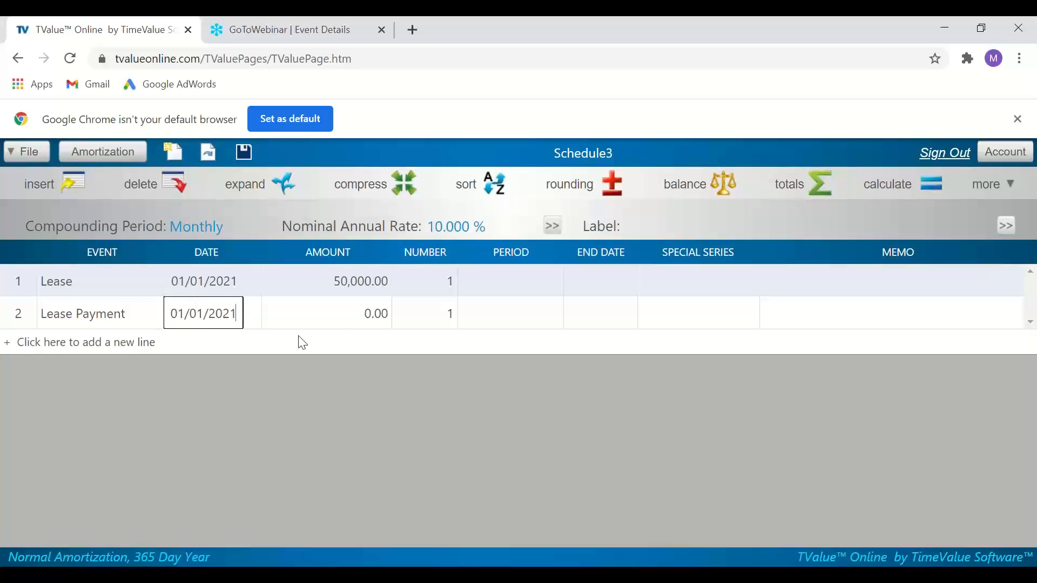
{"action": "left_click", "coordinate": [345, 314]}
{"action": "left_click", "coordinate": [348, 318]}
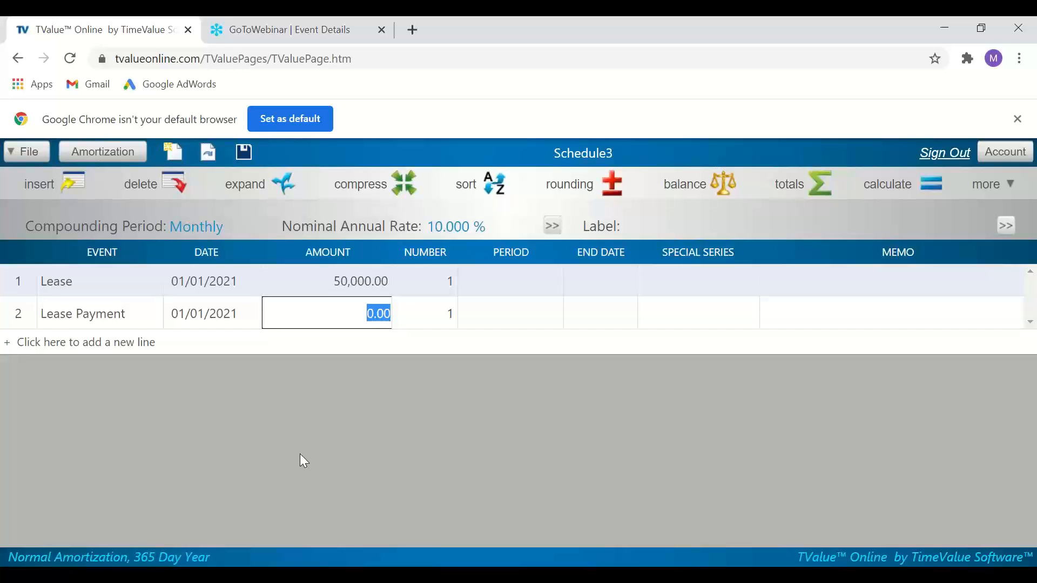
{"action": "type", "text": "2x"}
{"action": "key", "text": "Tab"}
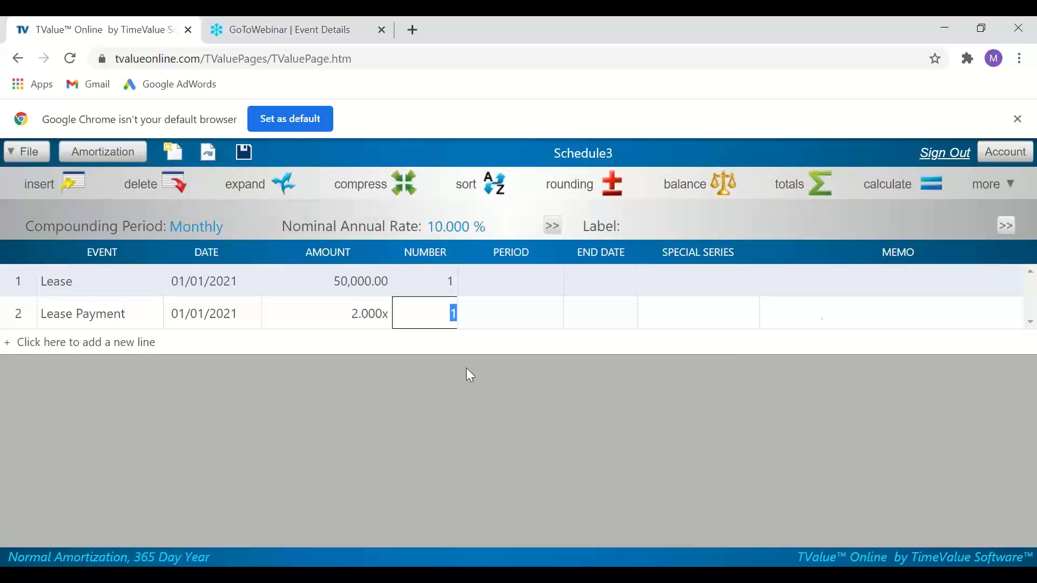
- Add a second Lease Payment line of 58 payments starting 02/01/2021 with an Unknown amount, and calculate it
{"action": "left_click", "coordinate": [74, 342]}
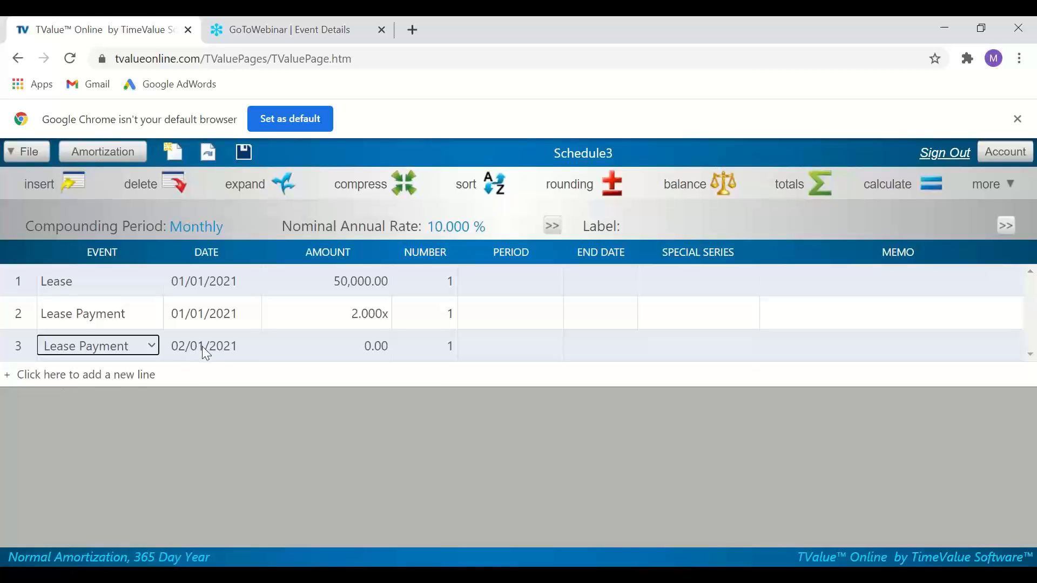
{"action": "left_click", "coordinate": [370, 346]}
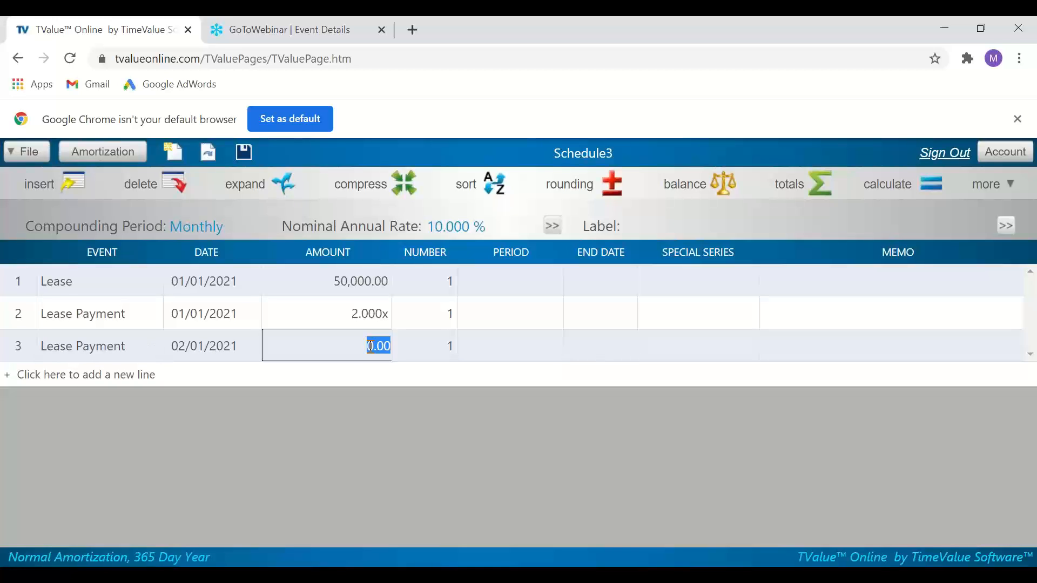
{"action": "type", "text": "u"}
{"action": "key", "text": "Tab"}
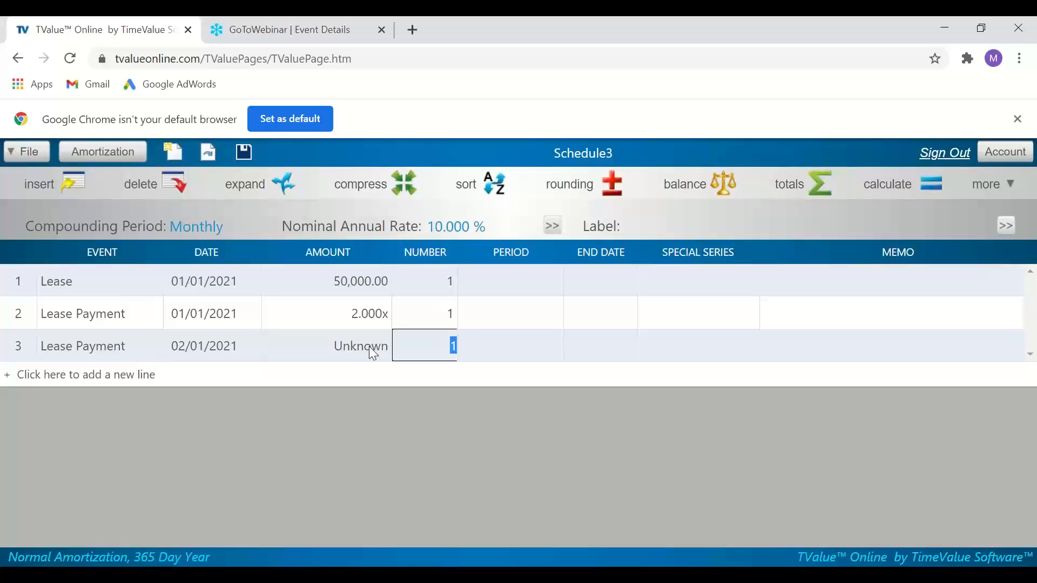
{"action": "type", "text": "58"}
{"action": "left_click", "coordinate": [860, 185]}
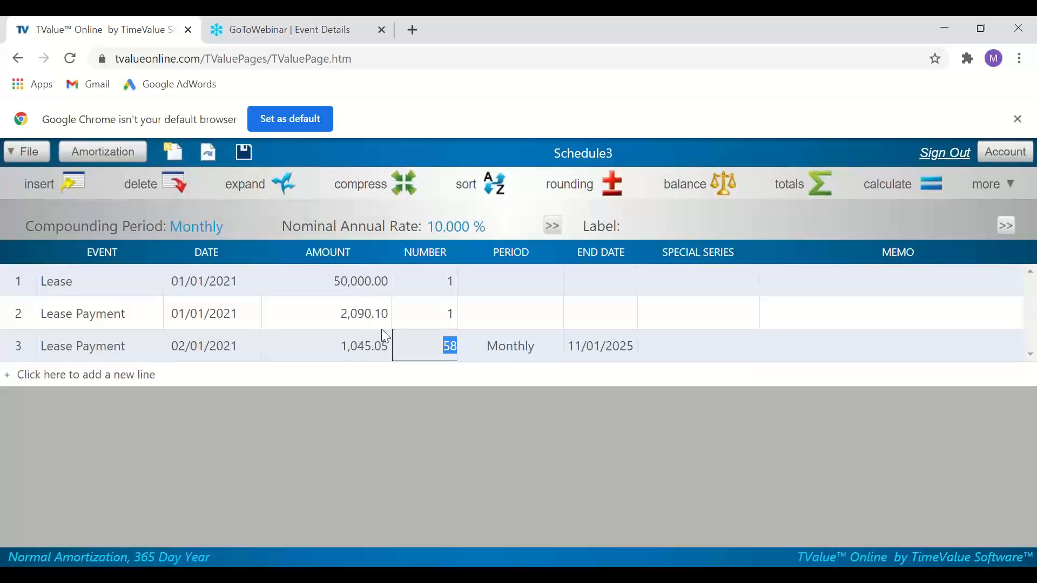
- Switch to the slide presentation, read the terms of the Payments in Arrears with Residual case, and return to TValue Online
{"action": "left_click", "coordinate": [803, 525]}
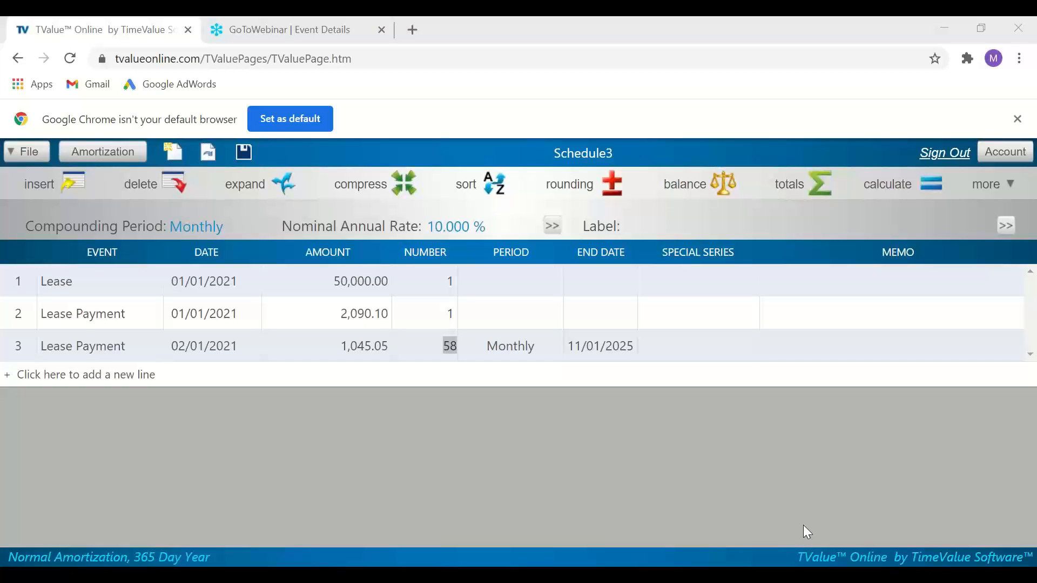
{"action": "left_click", "coordinate": [803, 525]}
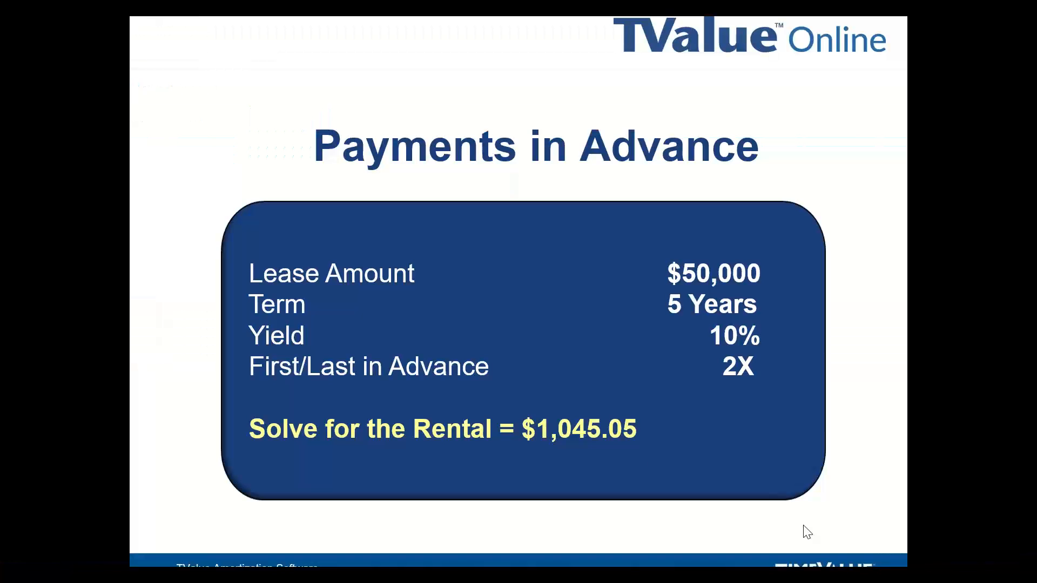
{"action": "left_click", "coordinate": [651, 464]}
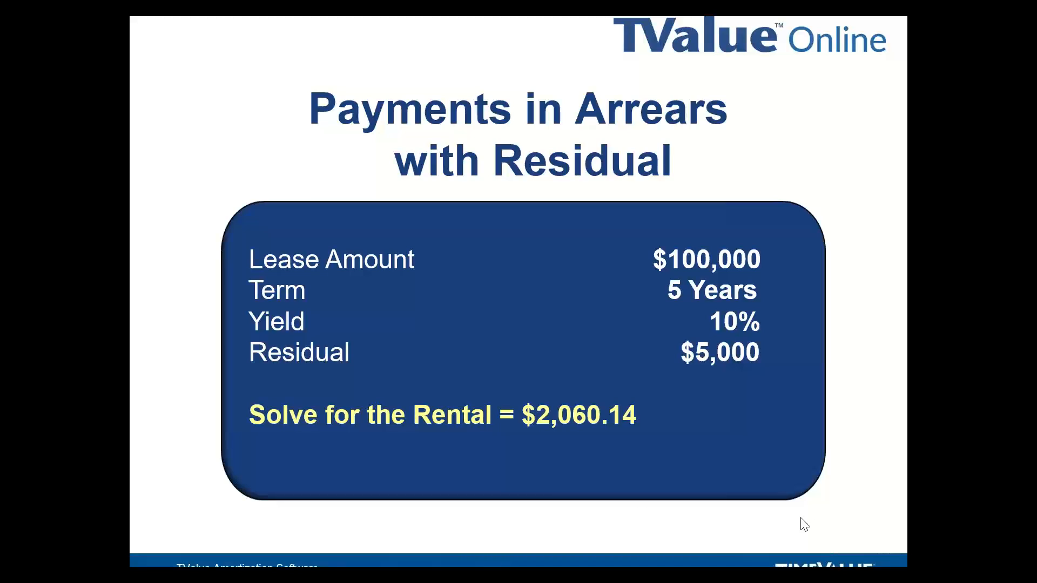
{"action": "key", "text": "alt+Tab"}
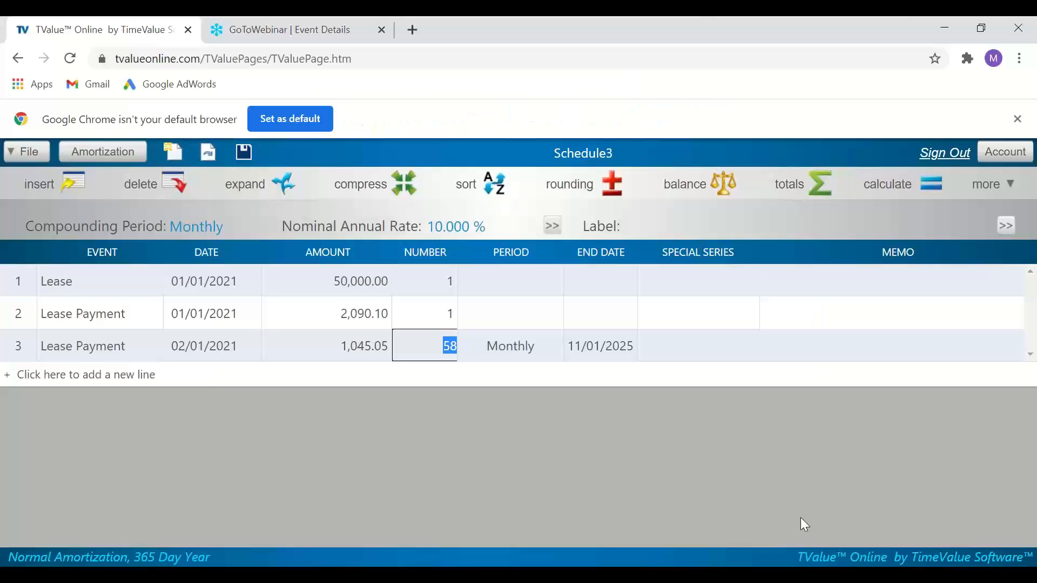
- Discard the payments-in-advance schedule unsaved, start a new one, and set its nominal annual rate to 10%
{"action": "left_click", "coordinate": [176, 144]}
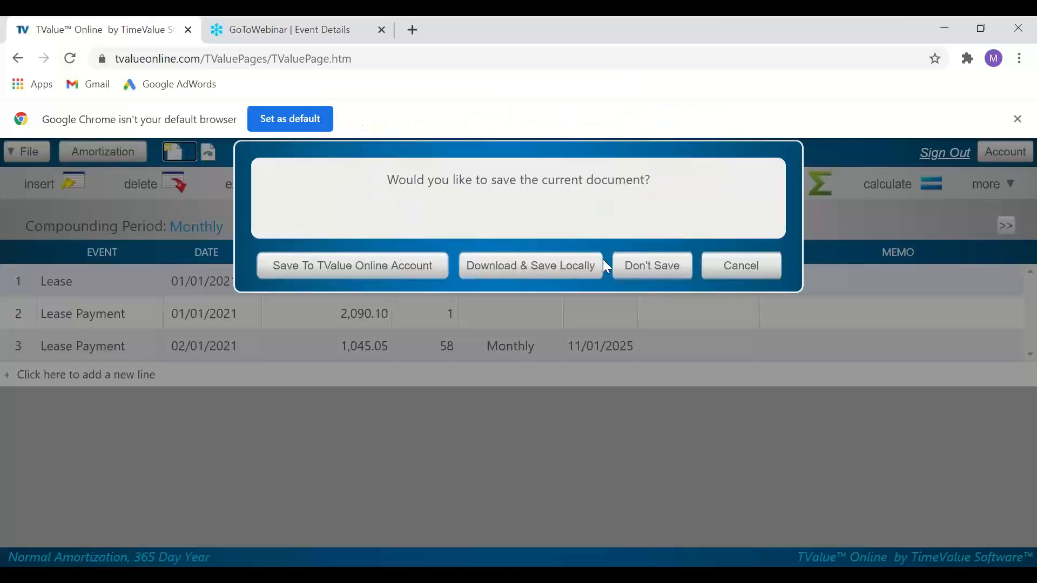
{"action": "left_click", "coordinate": [650, 265]}
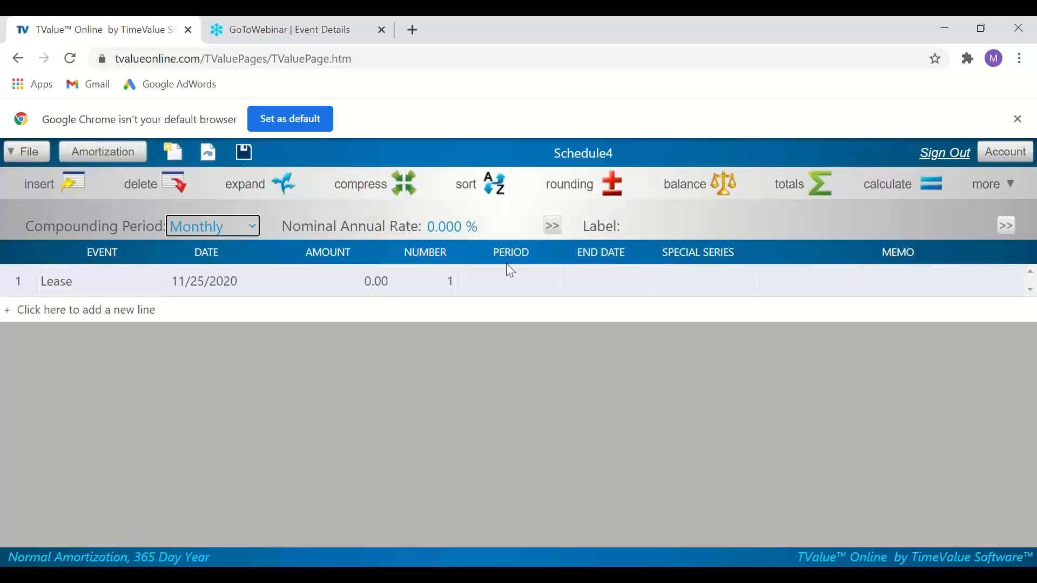
{"action": "left_click", "coordinate": [436, 227]}
{"action": "type", "text": "10"}
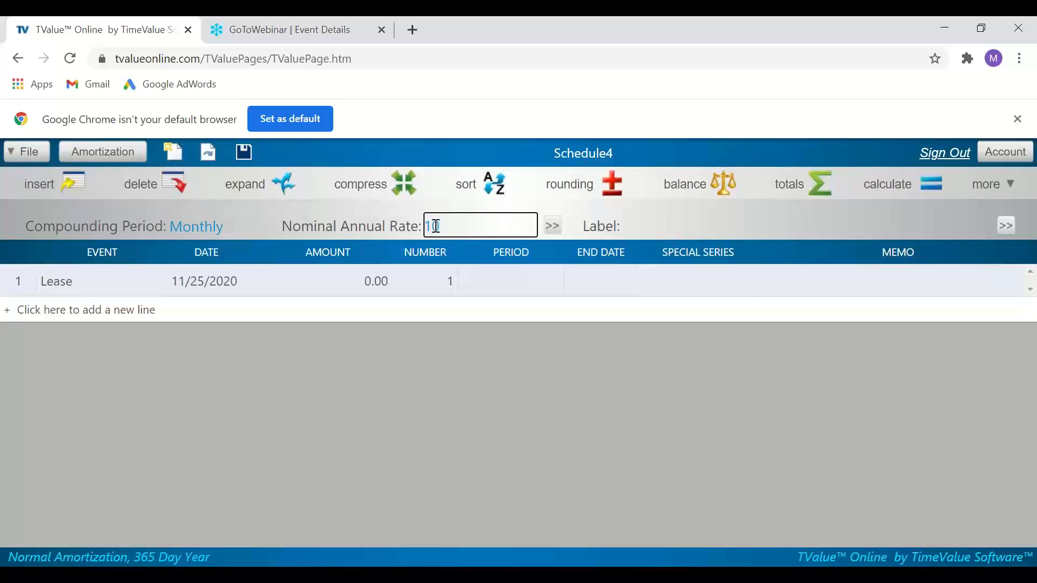
- Set the Lease line's date to 01/01/2021 and its amount to 100,000
{"action": "key", "text": "Tab"}
{"action": "key", "text": "Tab"}
{"action": "key", "text": "Tab"}
{"action": "type", "text": "01"}
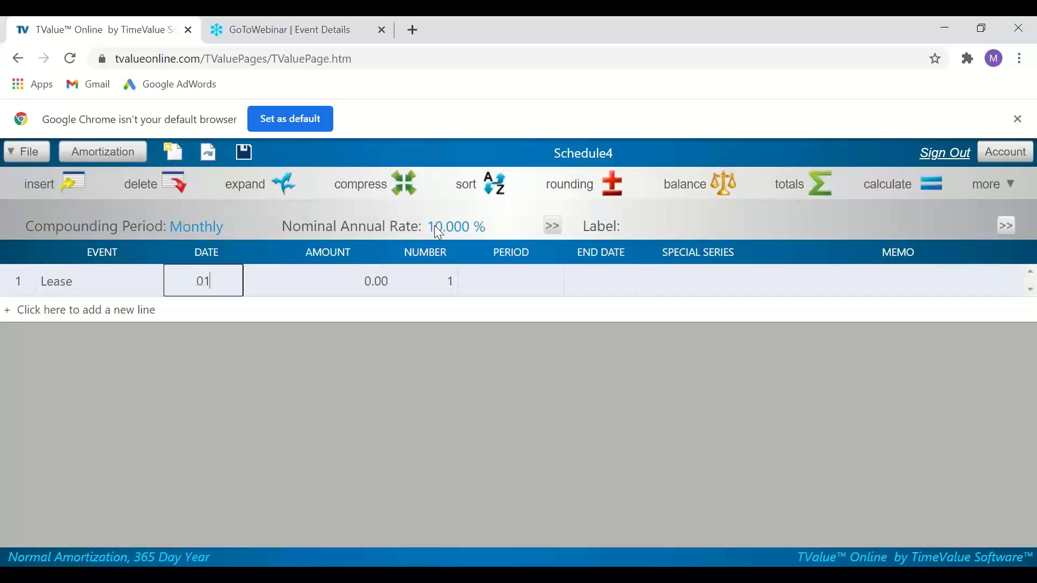
{"action": "type", "text": "/01/2021"}
{"action": "key", "text": "Tab"}
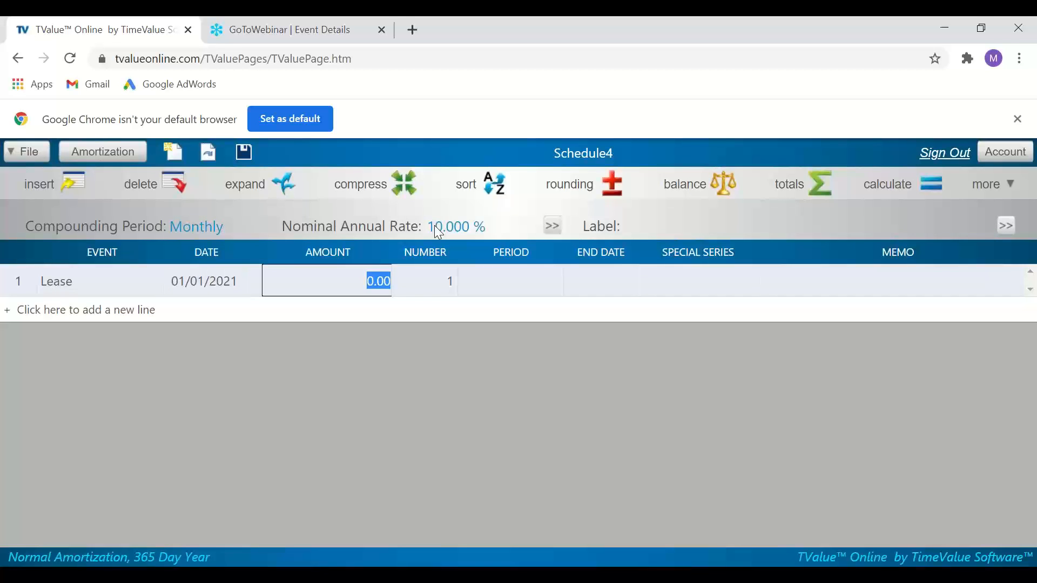
{"action": "type", "text": "1000000"}
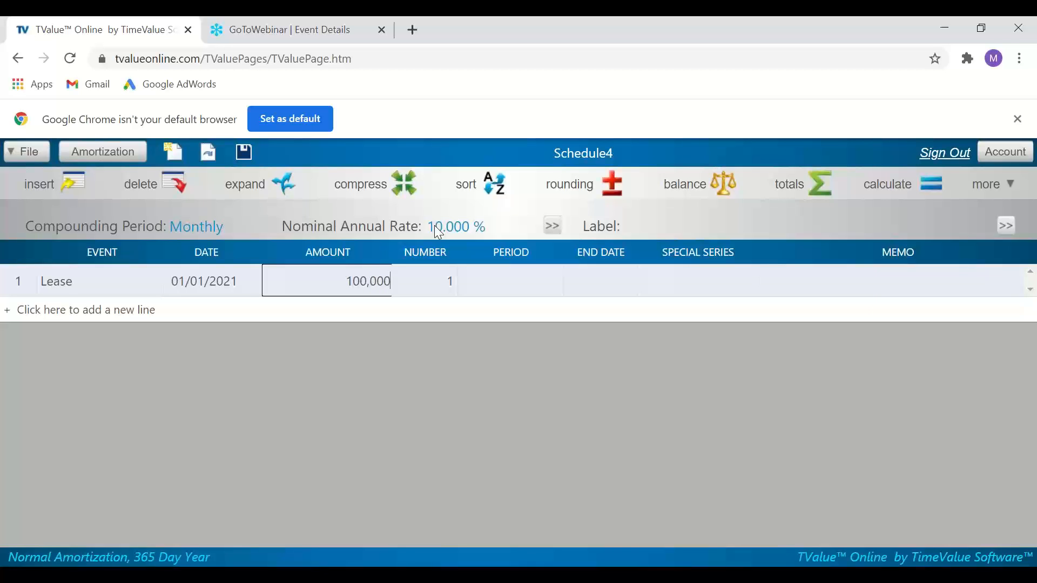
- Add a Lease Payment line dated 02/01/2021 and mark its amount as Unknown
{"action": "key", "text": "Tab"}
{"action": "key", "text": "Tab"}
{"action": "key", "text": "Tab"}
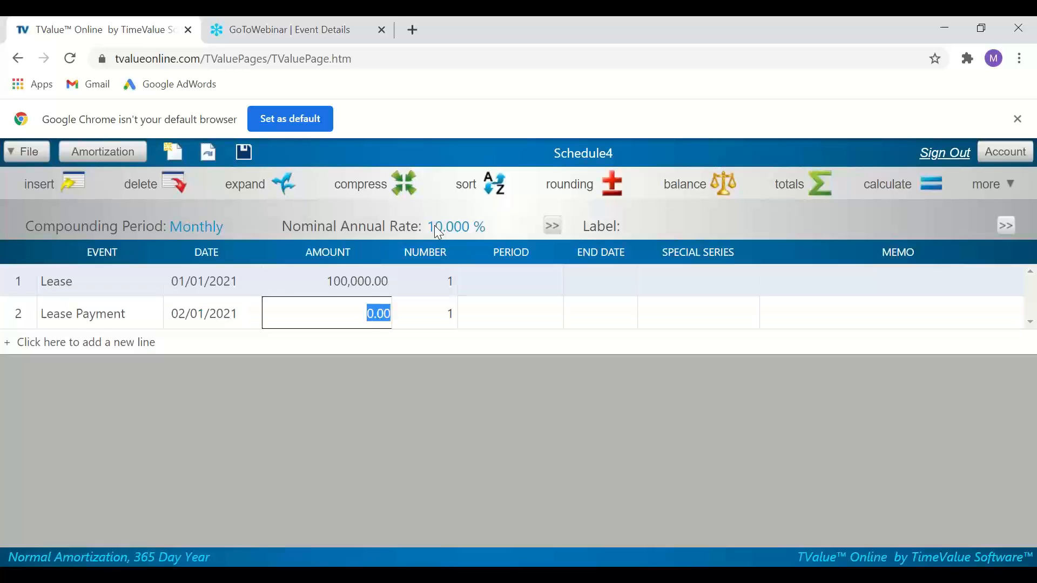
{"action": "key", "text": "u"}
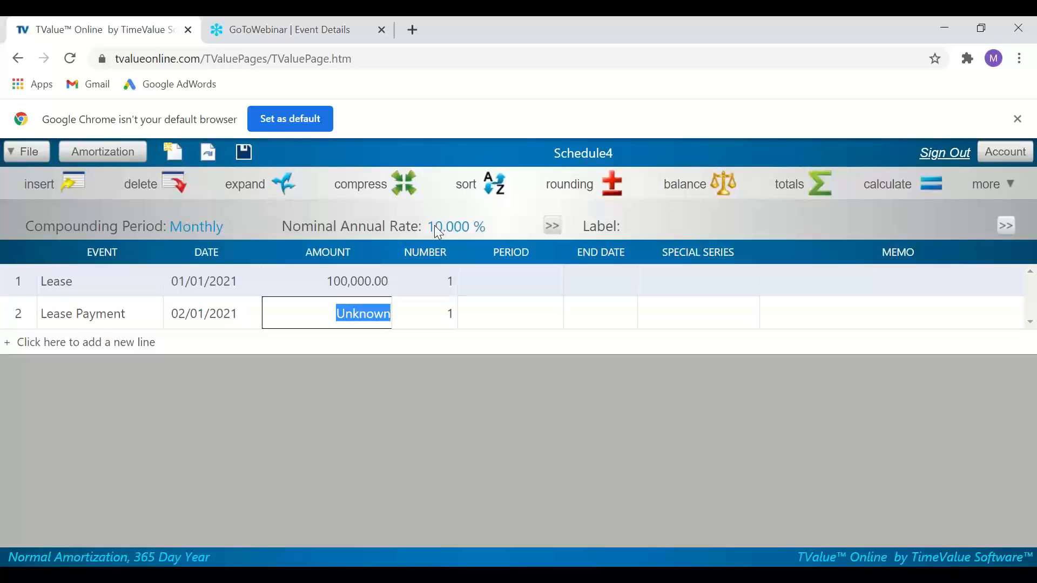
{"action": "key", "text": "Tab"}
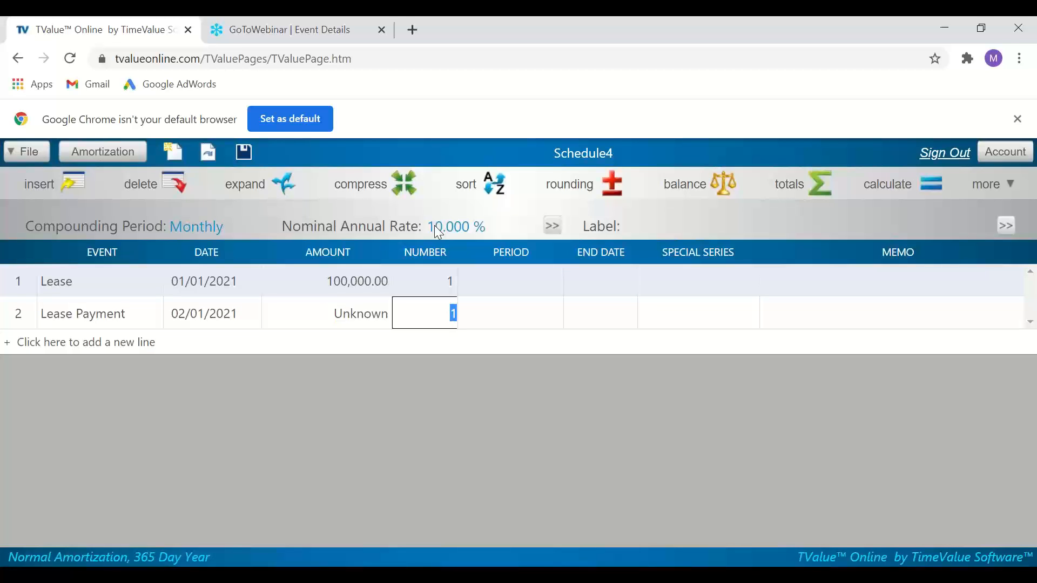
- Set the Lease Payment line to 60 monthly payments and start a third line below it
{"action": "type", "text": "60"}
{"action": "key", "text": "Tab"}
{"action": "key", "text": "Return"}
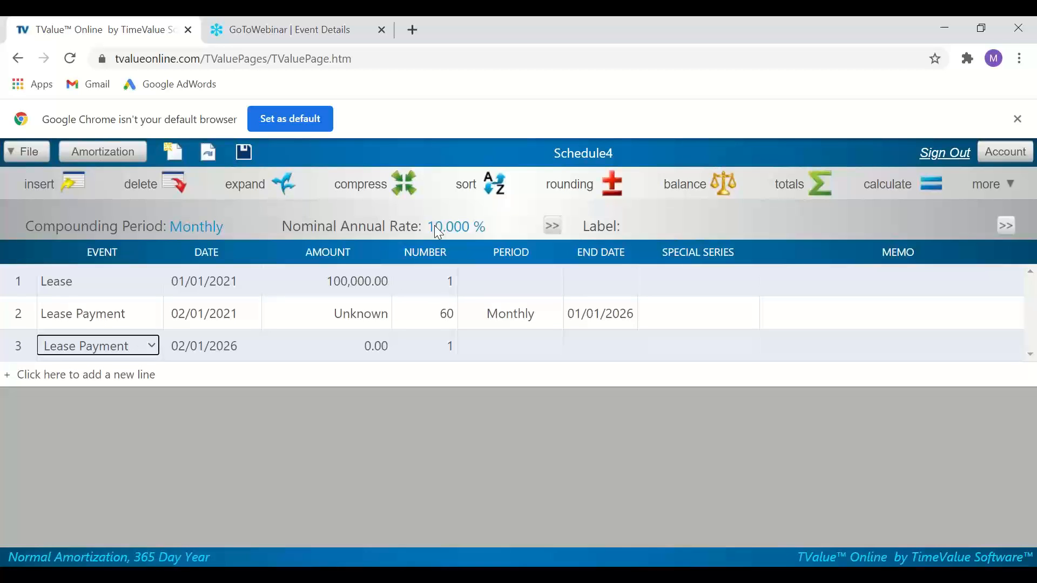
- Make the third line a Residual event and set its date to 01/01/2026
{"action": "key", "text": "r"}
{"action": "left_click", "coordinate": [122, 344]}
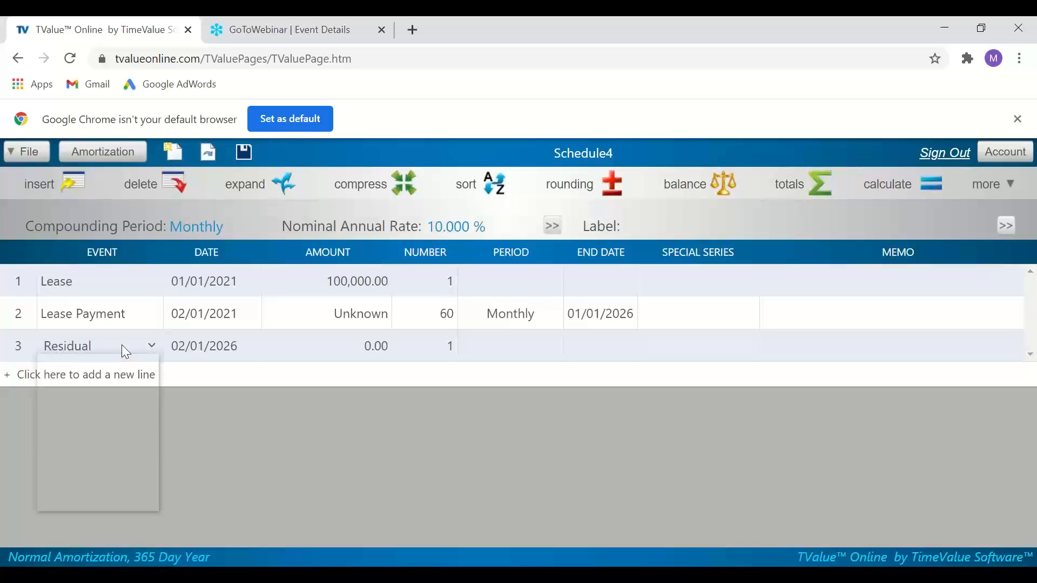
{"action": "left_click", "coordinate": [121, 345]}
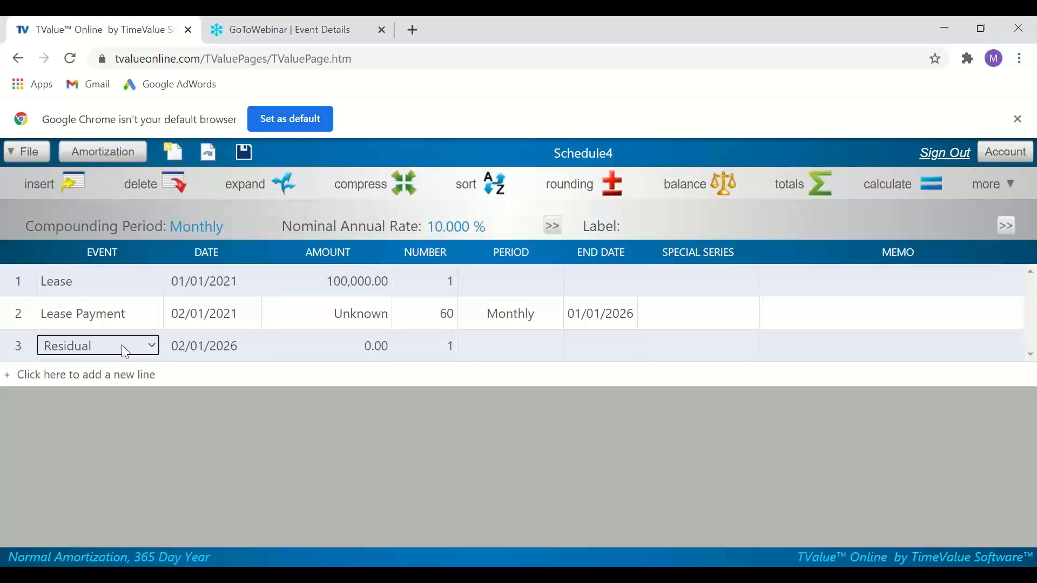
{"action": "left_click", "coordinate": [235, 341]}
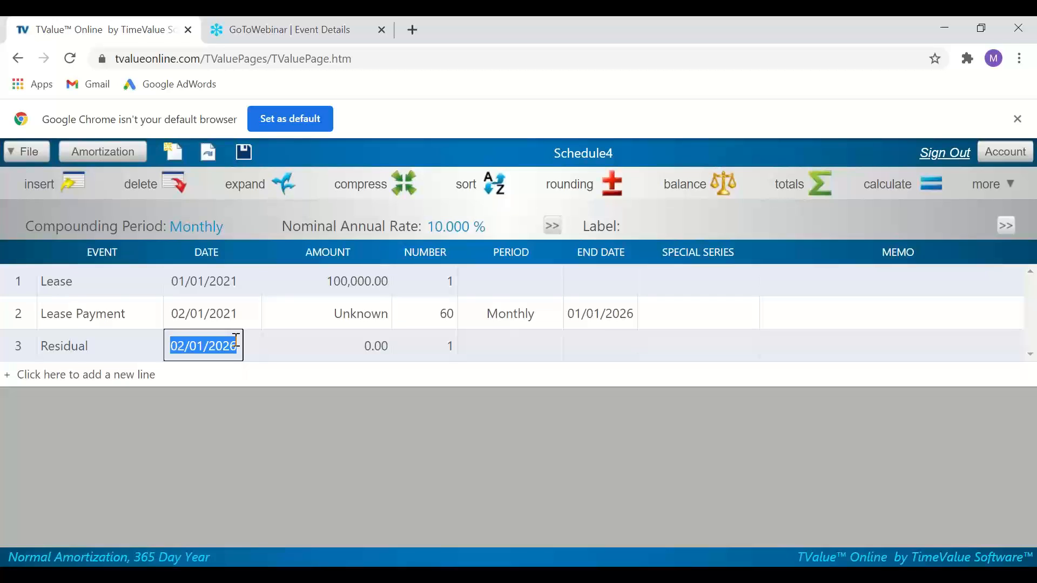
{"action": "key", "text": "minus"}
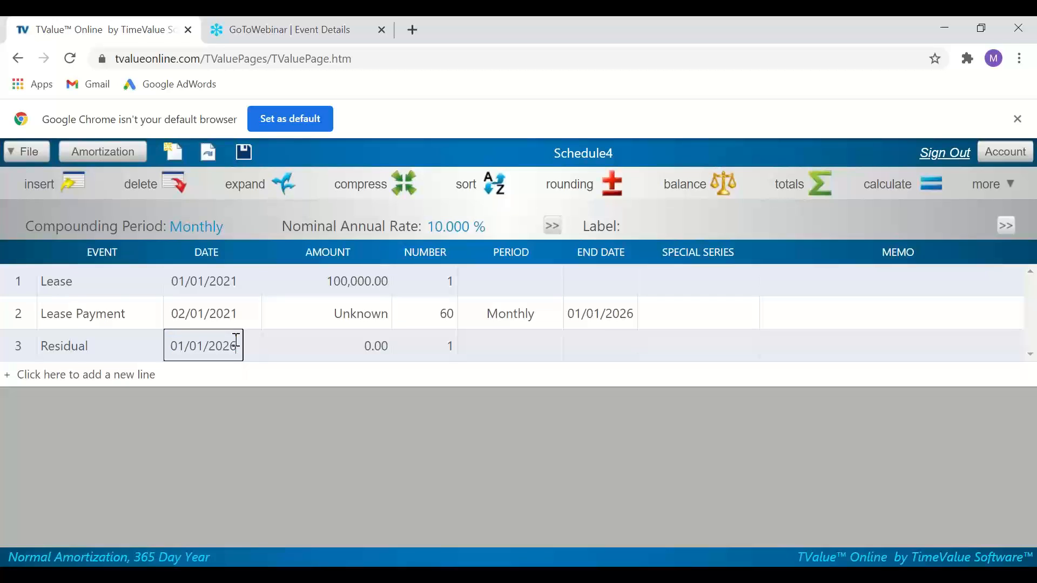
- Set the Residual amount to 5,000 and calculate the unknown lease payment
{"action": "left_click", "coordinate": [366, 341]}
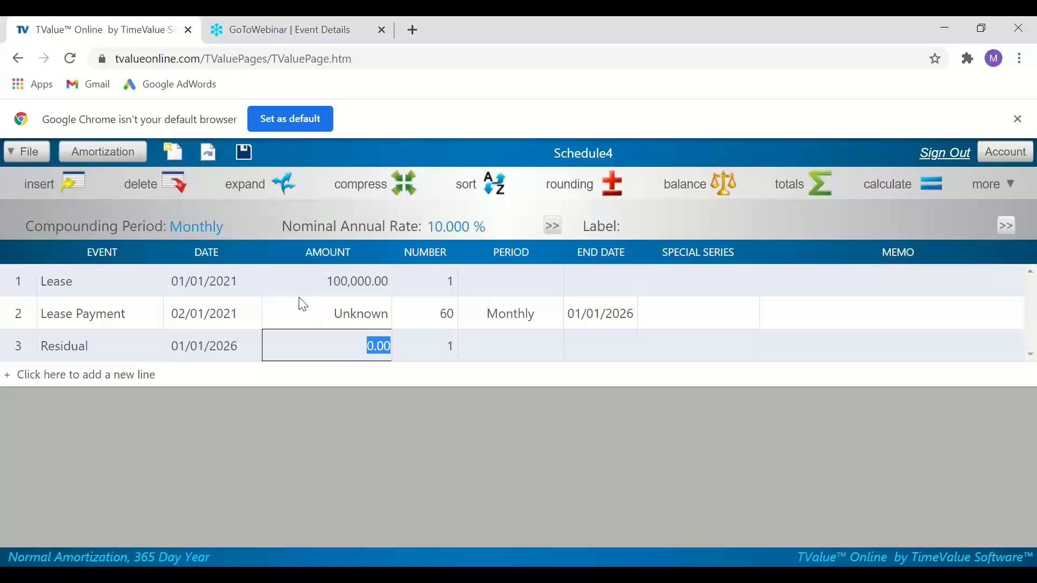
{"action": "type", "text": "5000"}
{"action": "left_click", "coordinate": [883, 182]}
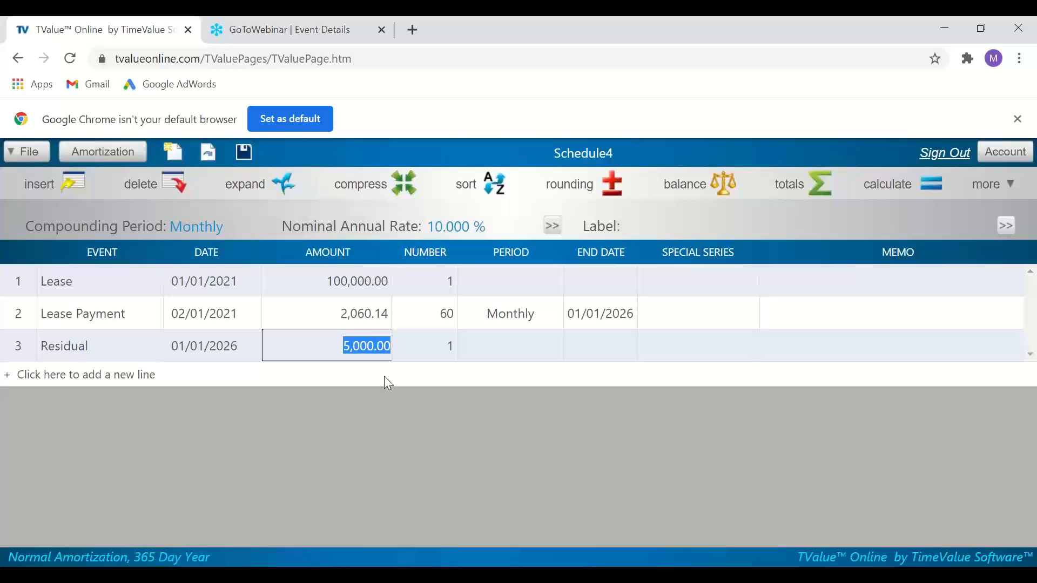